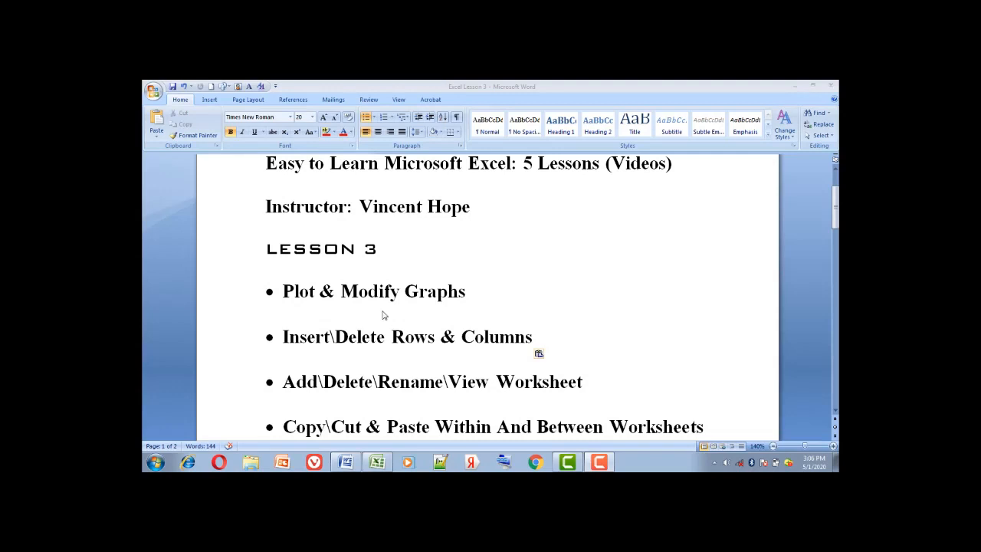
Step: Switch to the Excel workbook, plot the NAME and MATHS data (A2:B7) as a 2-D clustered column chart, and move it clear of the table
{"action": "left_click", "coordinate": [379, 464]}
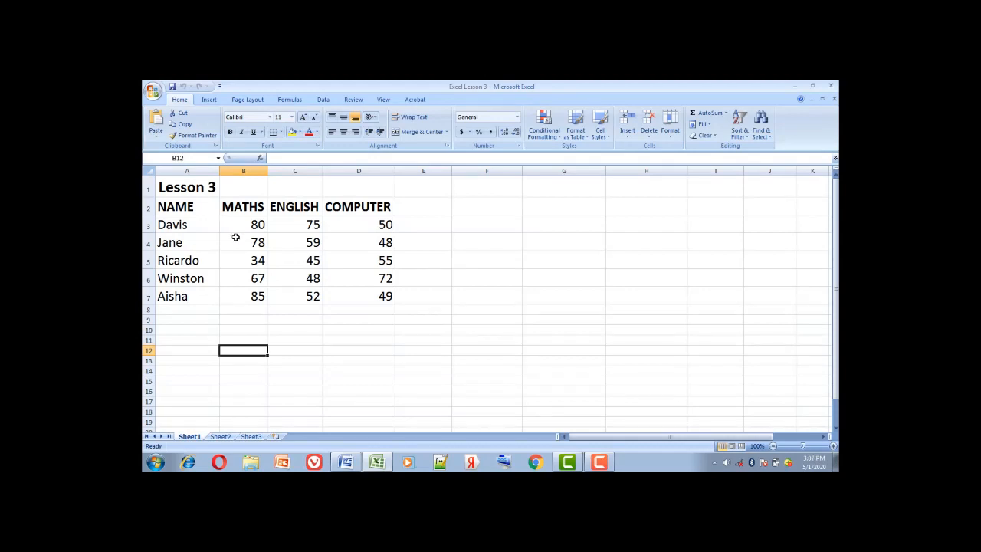
{"action": "left_click", "coordinate": [170, 206]}
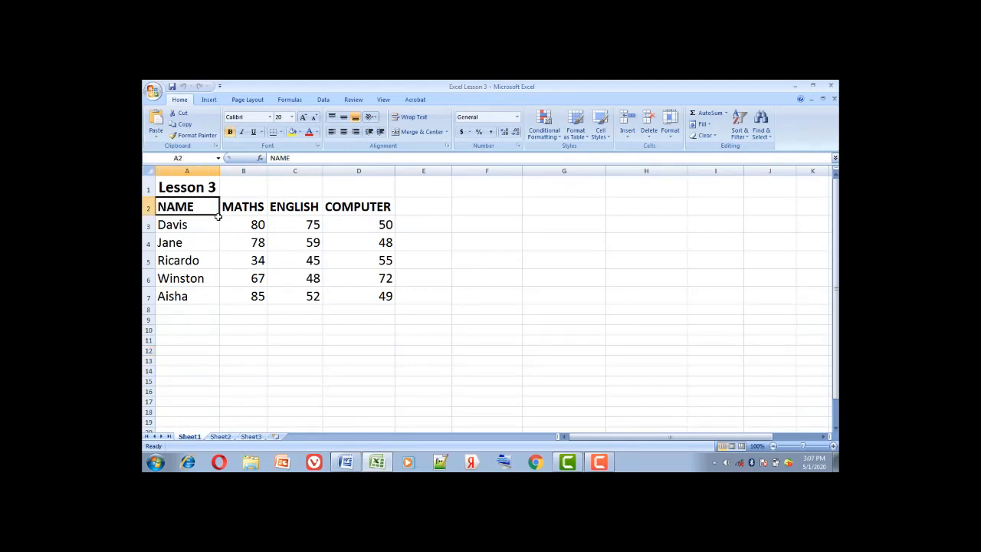
{"action": "left_click_drag", "start_coordinate": [218, 217], "coordinate": [253, 290]}
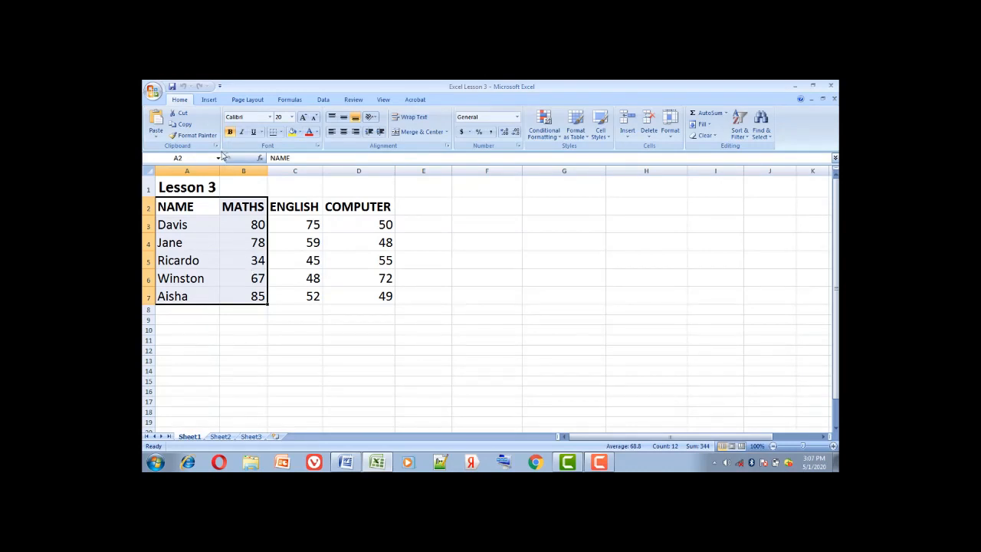
{"action": "left_click", "coordinate": [209, 102]}
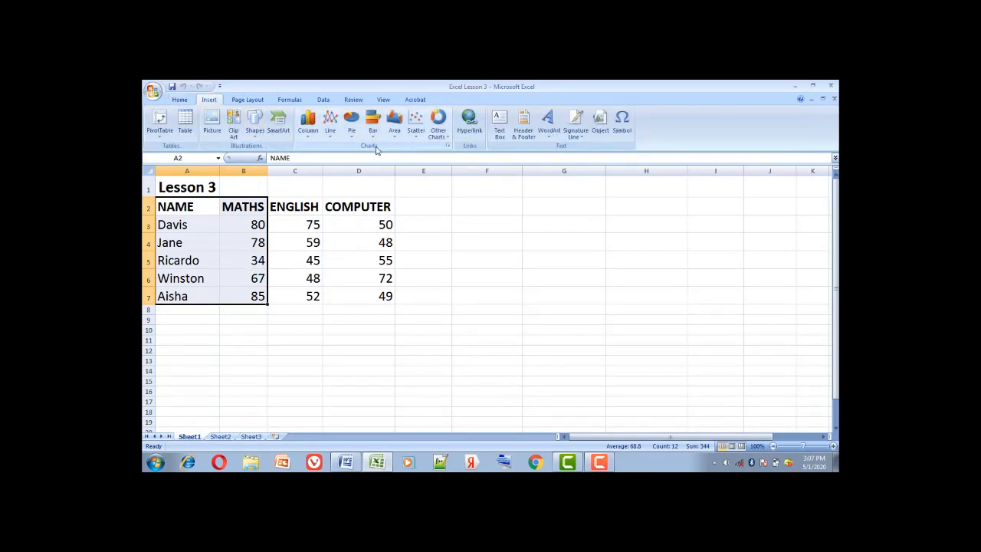
{"action": "left_click", "coordinate": [308, 132]}
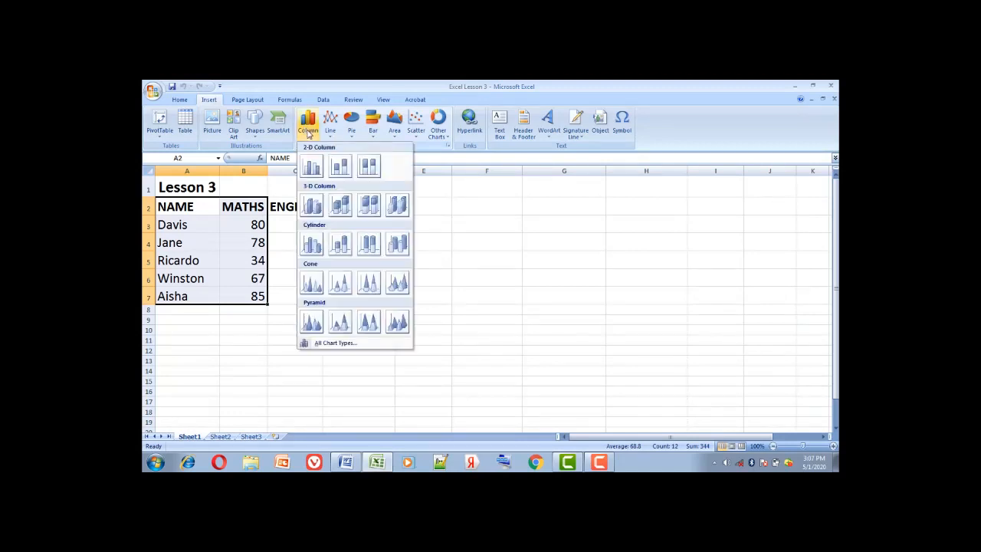
{"action": "left_click", "coordinate": [313, 177]}
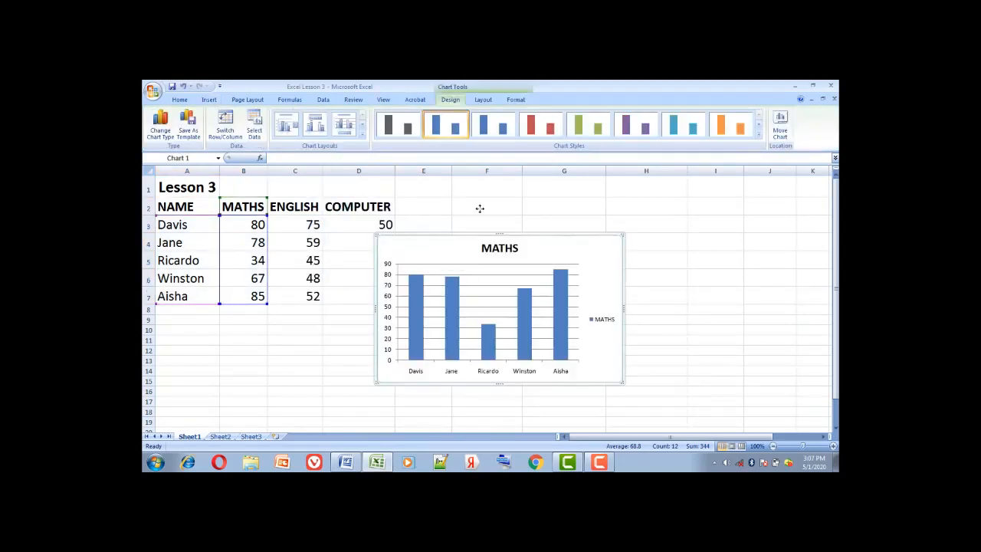
{"action": "left_click_drag", "start_coordinate": [511, 190], "coordinate": [515, 192]}
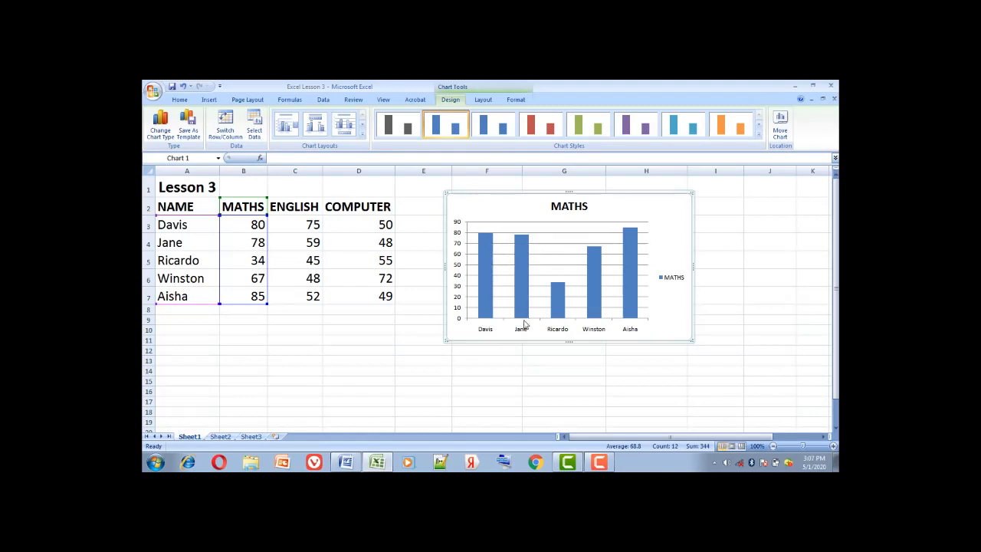
Step: Try the red, green and purple chart styles on the MATHS chart, and apply the teal one
{"action": "mouse_move", "coordinate": [526, 246]}
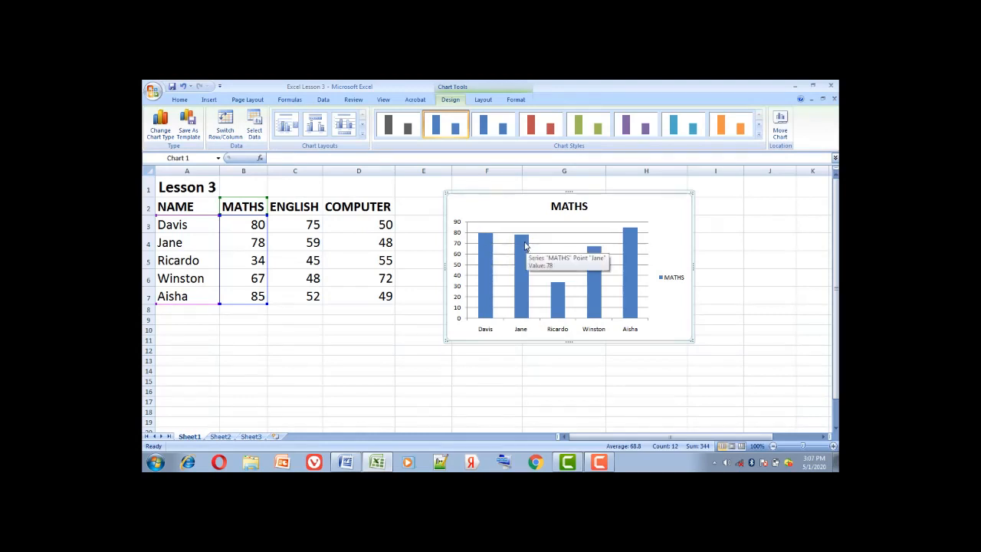
{"action": "left_click", "coordinate": [558, 298]}
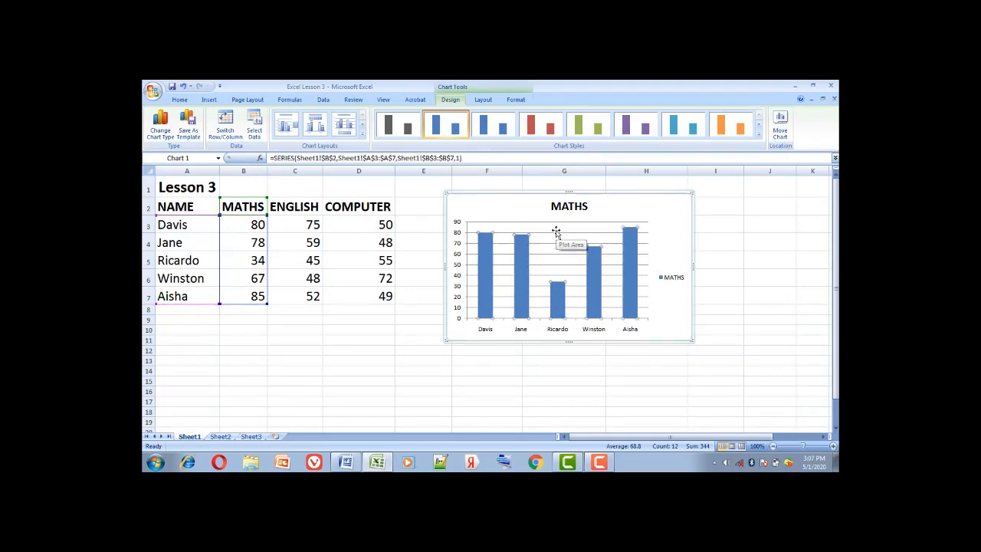
{"action": "left_click", "coordinate": [541, 126]}
{"action": "left_click", "coordinate": [588, 125]}
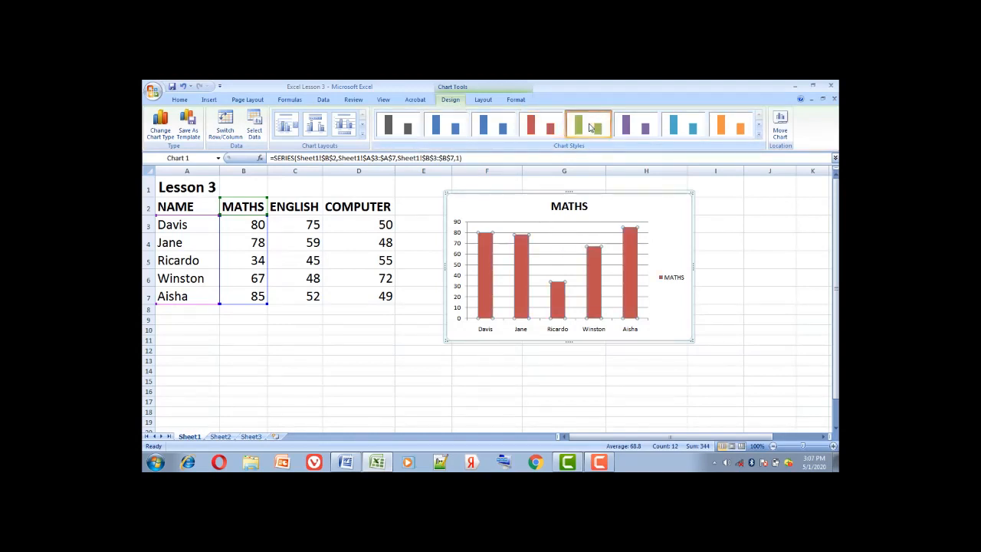
{"action": "left_click", "coordinate": [641, 125]}
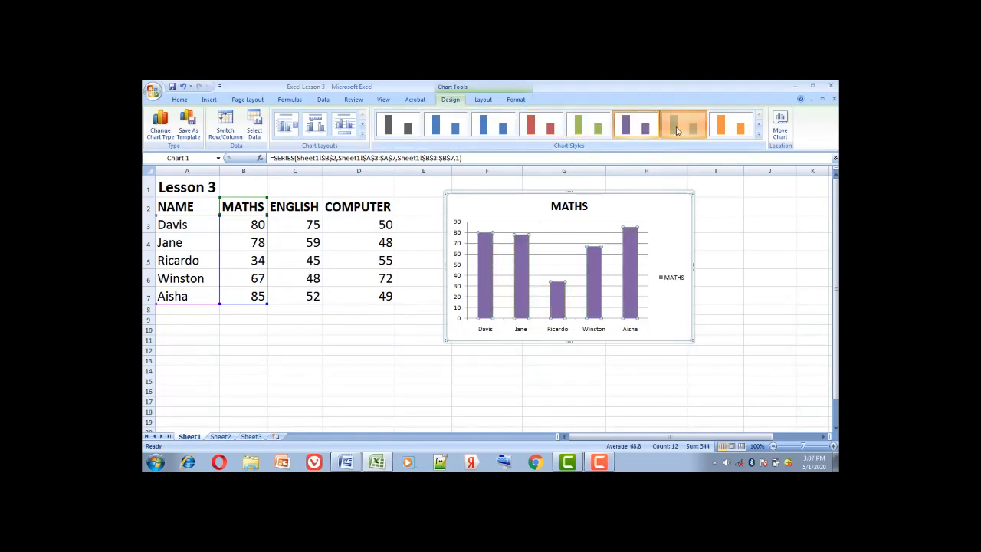
{"action": "left_click", "coordinate": [677, 126]}
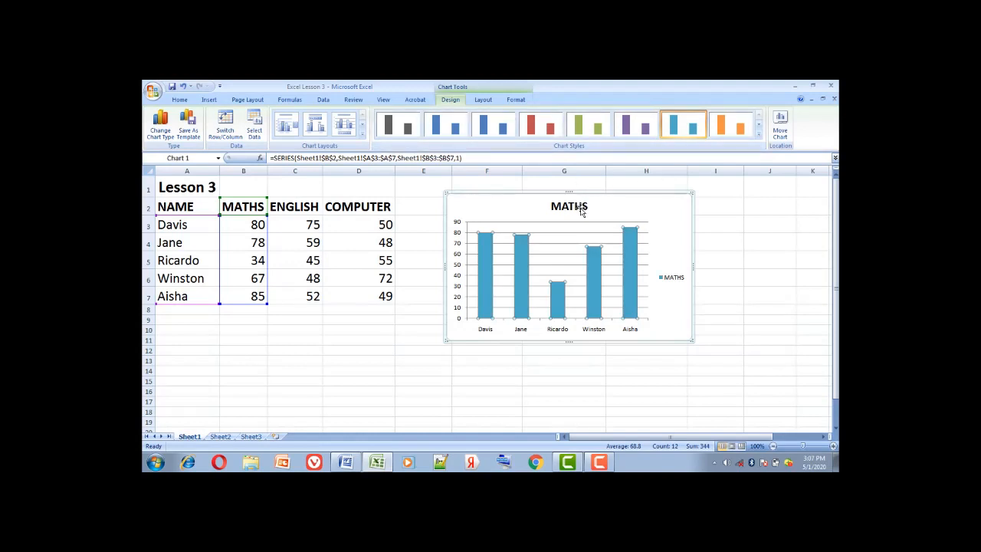
Step: Replace the MATHS chart with a 3-D clustered column chart of the NAME, MATHS and ENGLISH data (A2:C7)
{"action": "left_click", "coordinate": [498, 197]}
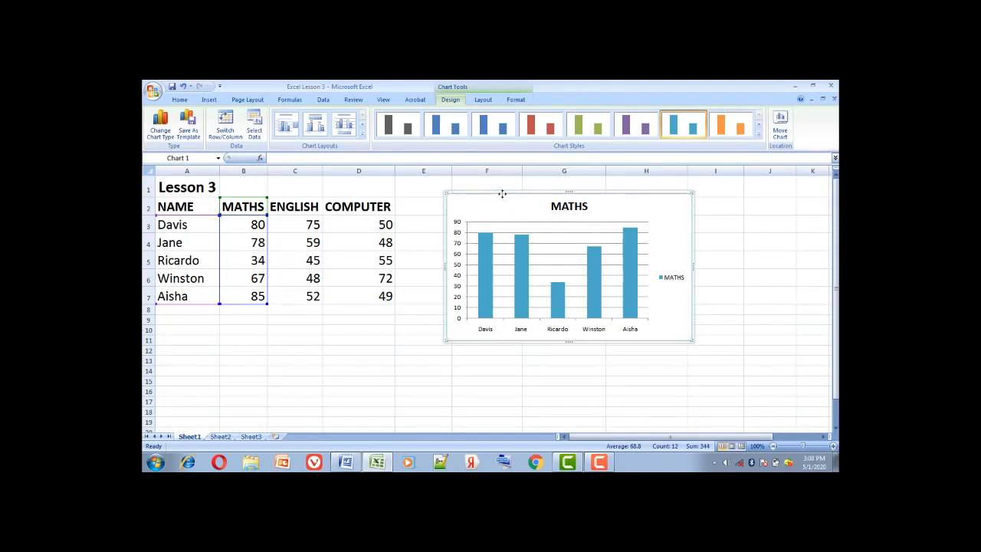
{"action": "key", "text": "Delete"}
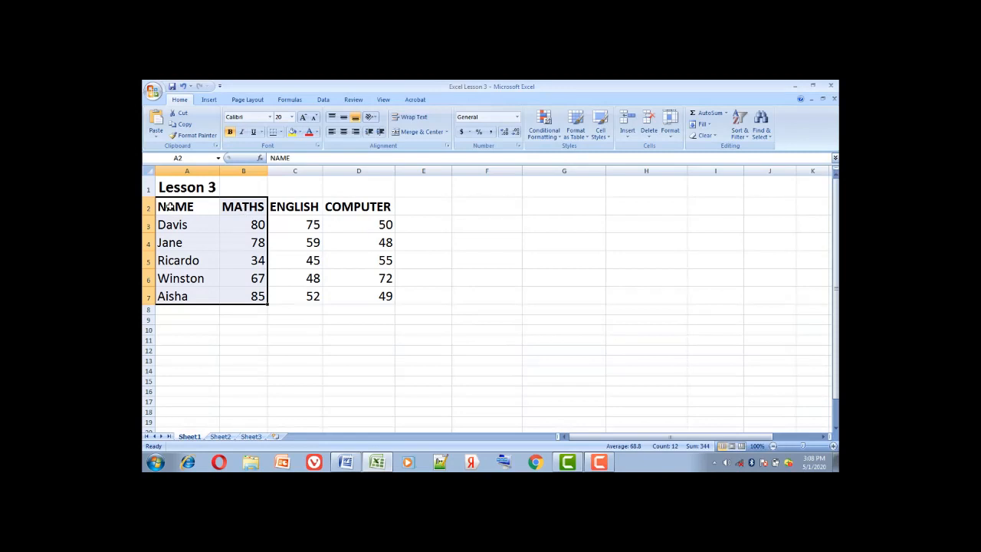
{"action": "left_click_drag", "start_coordinate": [169, 207], "coordinate": [292, 292]}
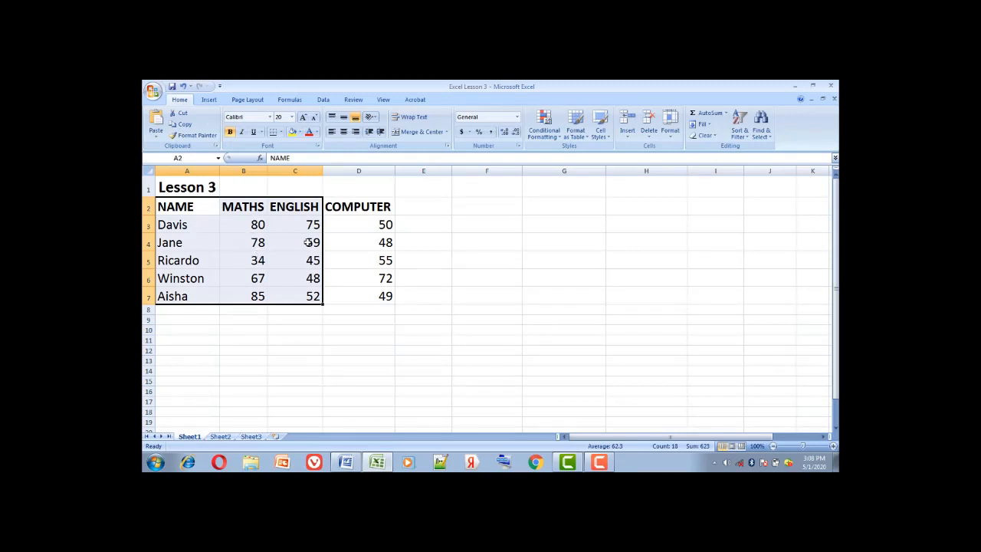
{"action": "left_click", "coordinate": [210, 101]}
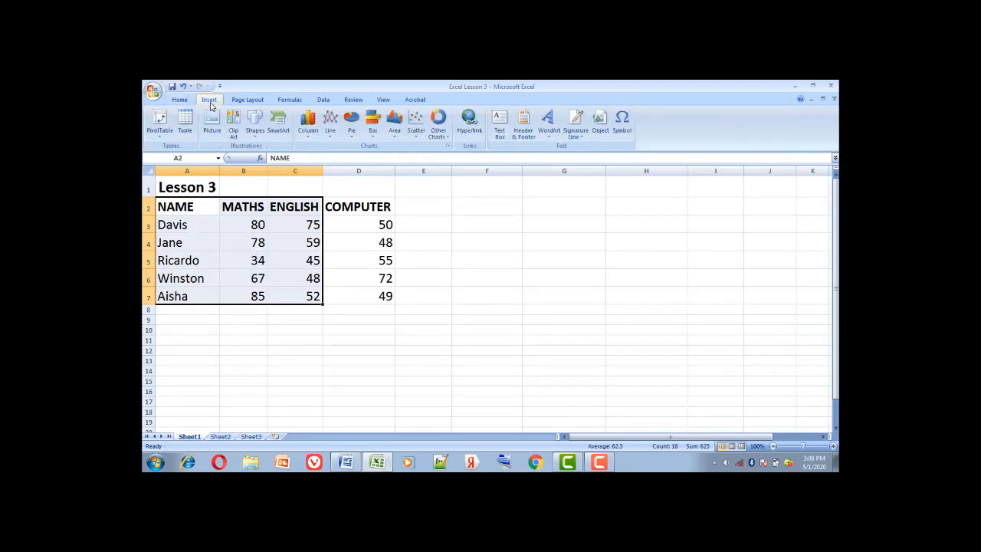
{"action": "left_click", "coordinate": [309, 131]}
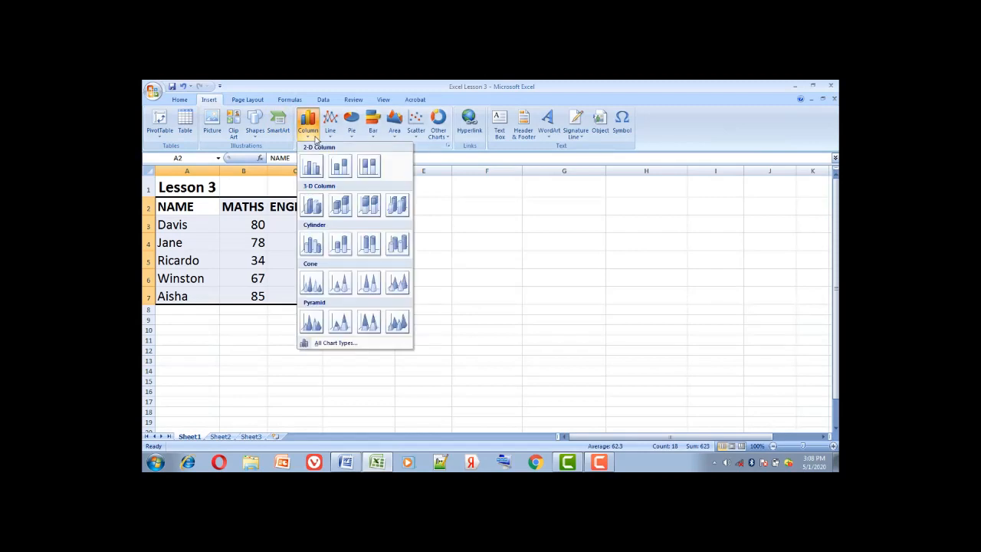
{"action": "left_click", "coordinate": [317, 213]}
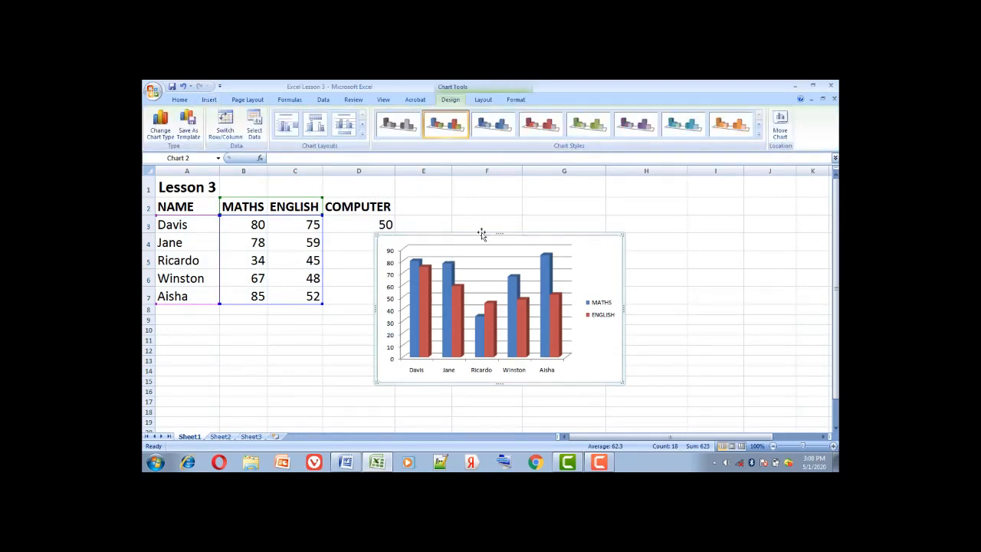
Step: Move the 3-D column chart beside the data table, starting at row 1 in column E, and deselect it
{"action": "left_click_drag", "start_coordinate": [482, 234], "coordinate": [522, 178]}
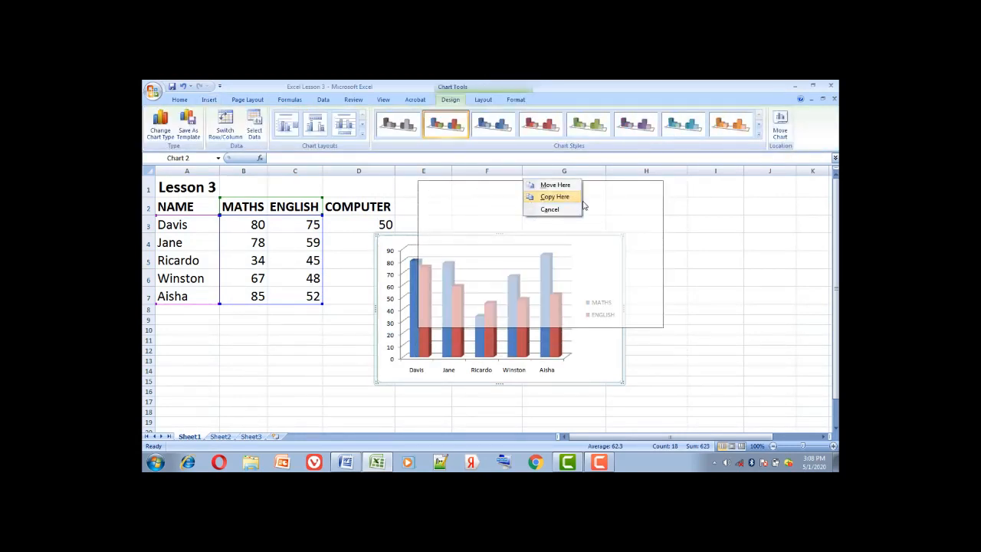
{"action": "left_click", "coordinate": [723, 231]}
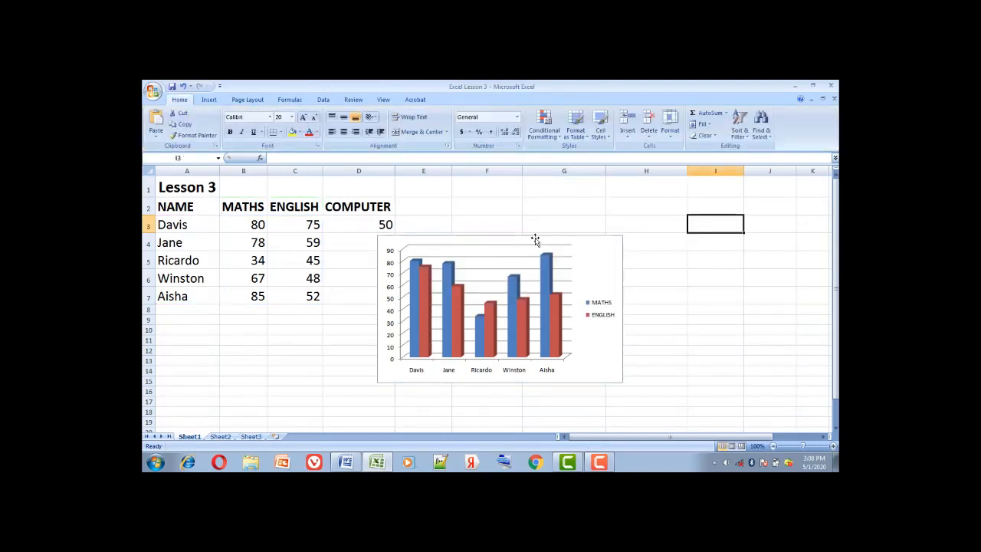
{"action": "left_click_drag", "start_coordinate": [537, 235], "coordinate": [560, 181]}
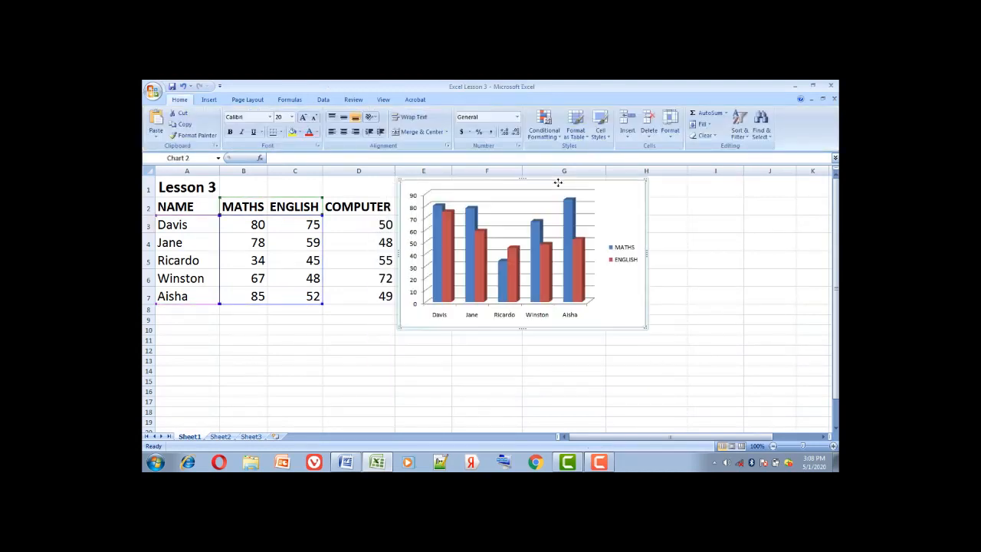
{"action": "left_click", "coordinate": [692, 277]}
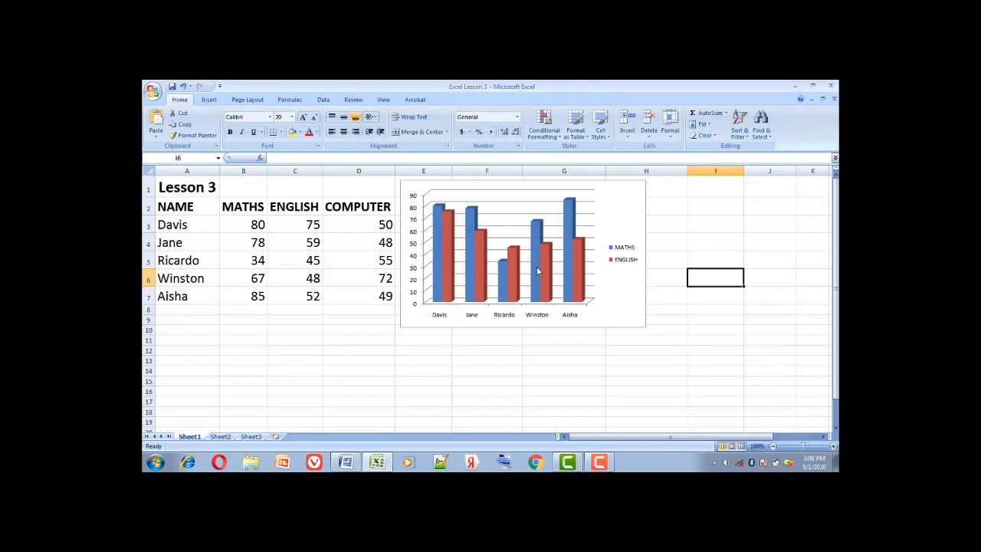
Step: Try several colour styles on the 3-D column chart, and apply the teal one
{"action": "left_click", "coordinate": [505, 201]}
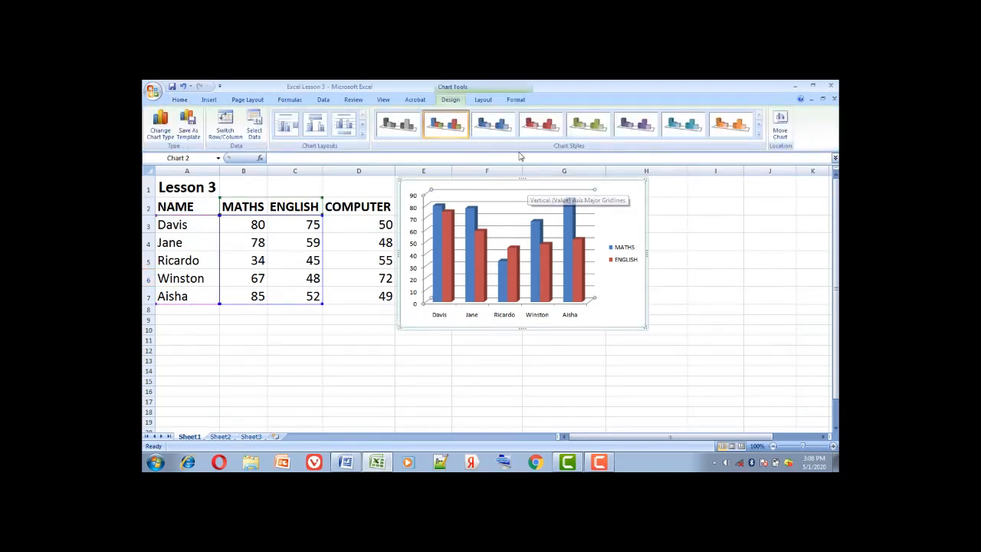
{"action": "left_click", "coordinate": [494, 126]}
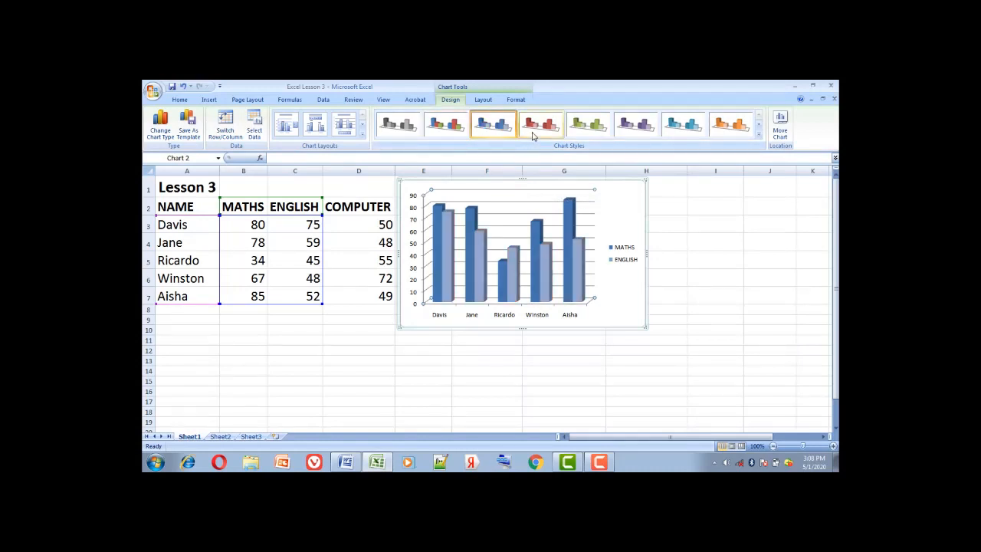
{"action": "left_click", "coordinate": [536, 130]}
{"action": "left_click", "coordinate": [587, 129]}
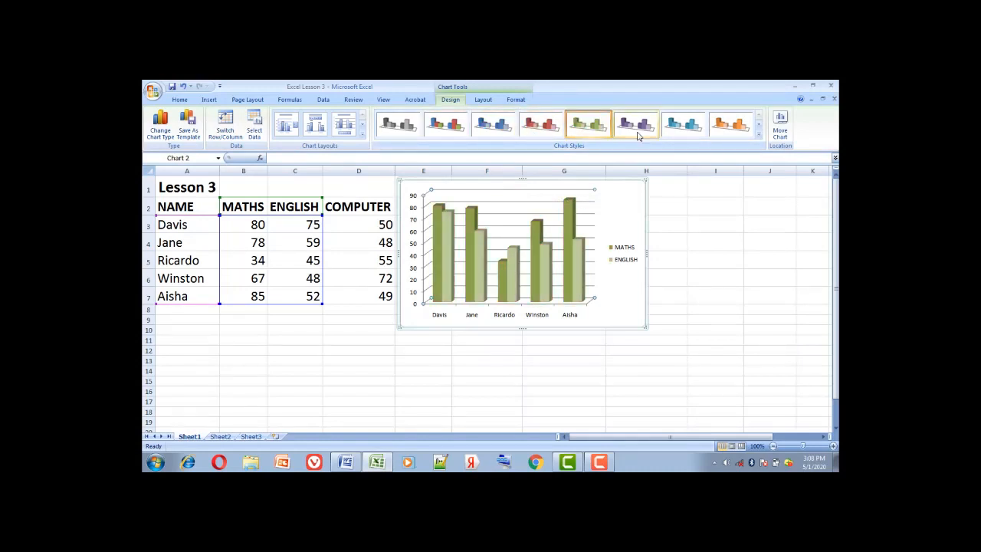
{"action": "left_click", "coordinate": [672, 136]}
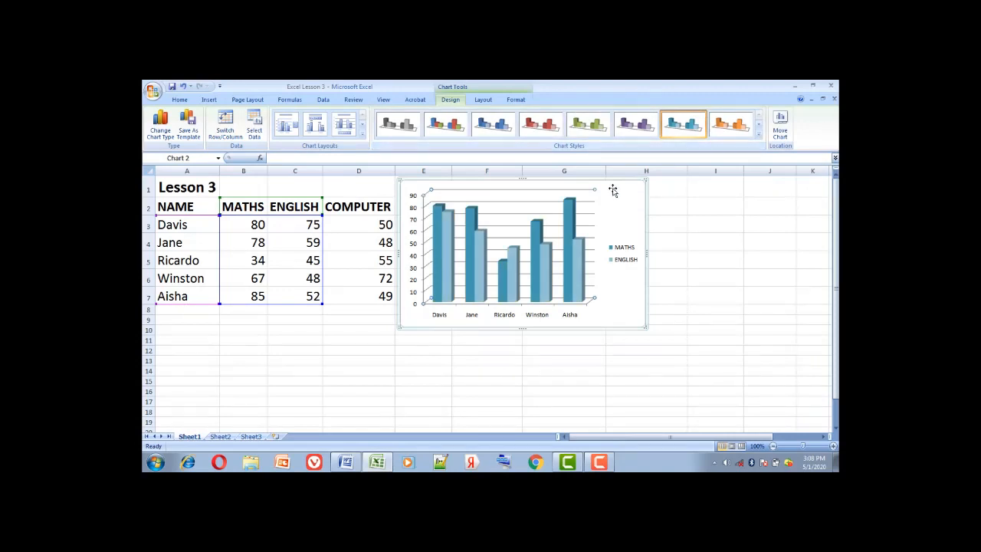
{"action": "mouse_move", "coordinate": [571, 239]}
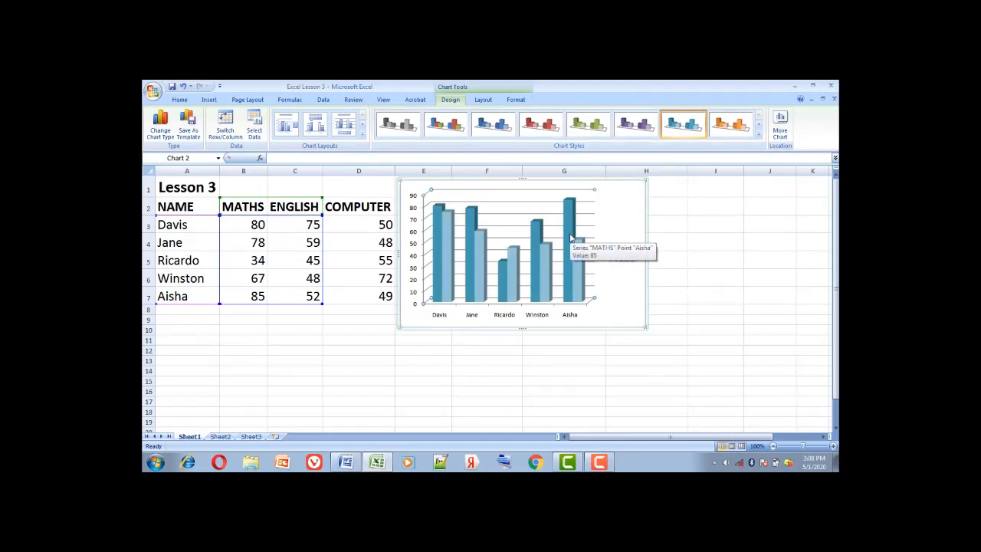
Step: Change the chart type to a 100% stacked line chart and give it the purple chart style
{"action": "left_click", "coordinate": [161, 136]}
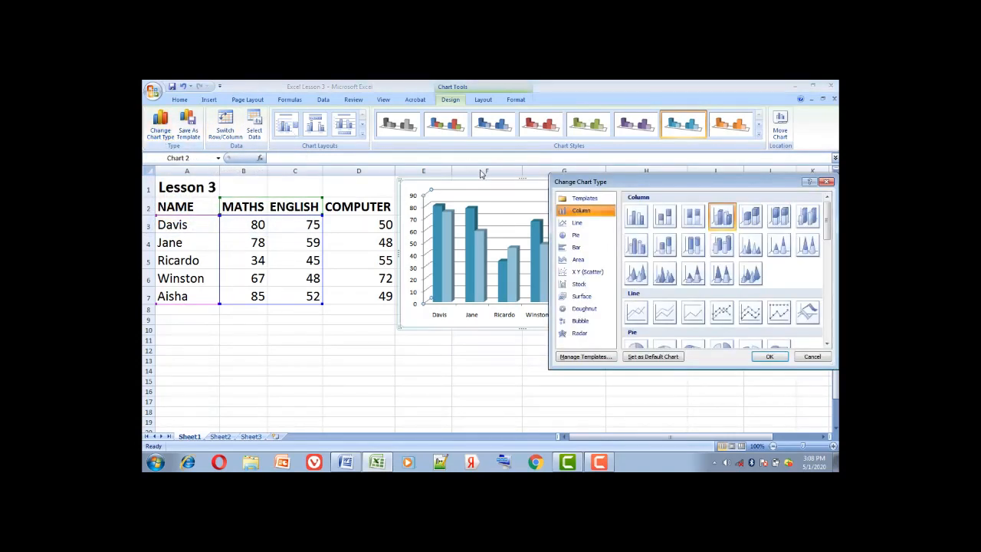
{"action": "left_click", "coordinate": [602, 223]}
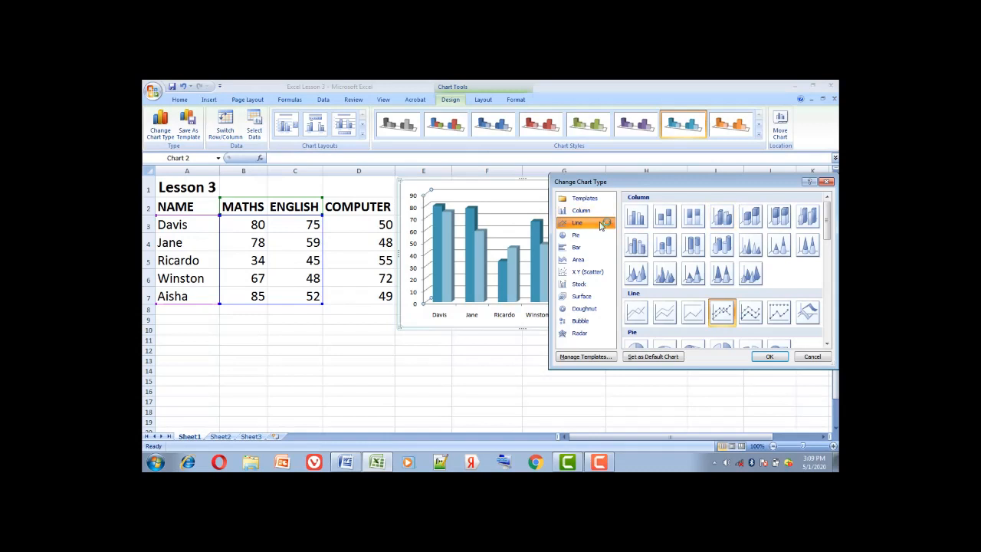
{"action": "left_click", "coordinate": [694, 312]}
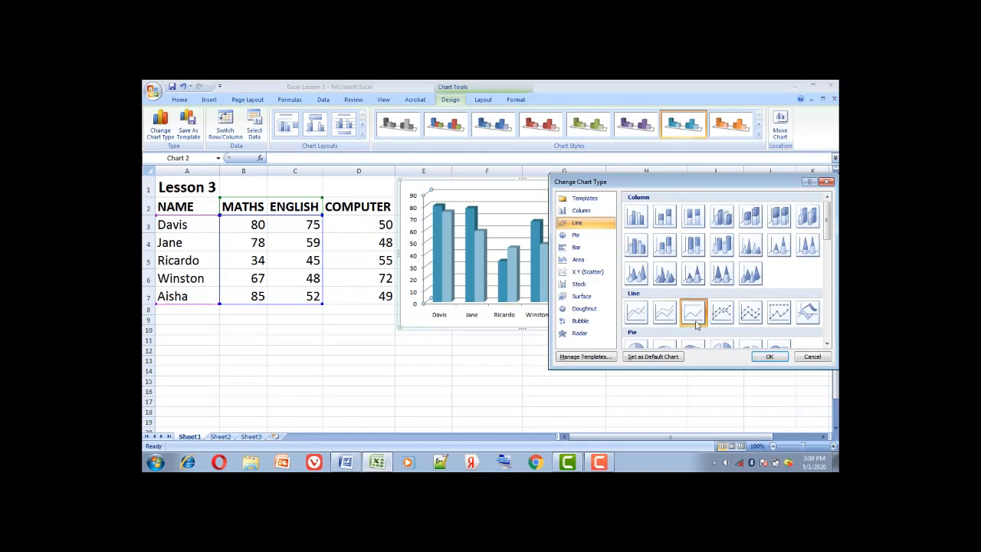
{"action": "left_click", "coordinate": [770, 357]}
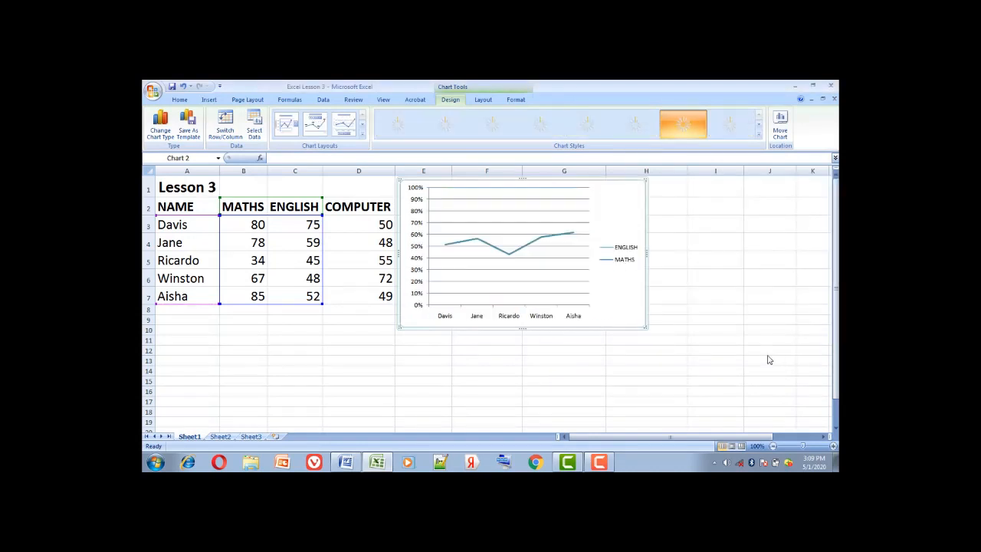
{"action": "left_click", "coordinate": [588, 124]}
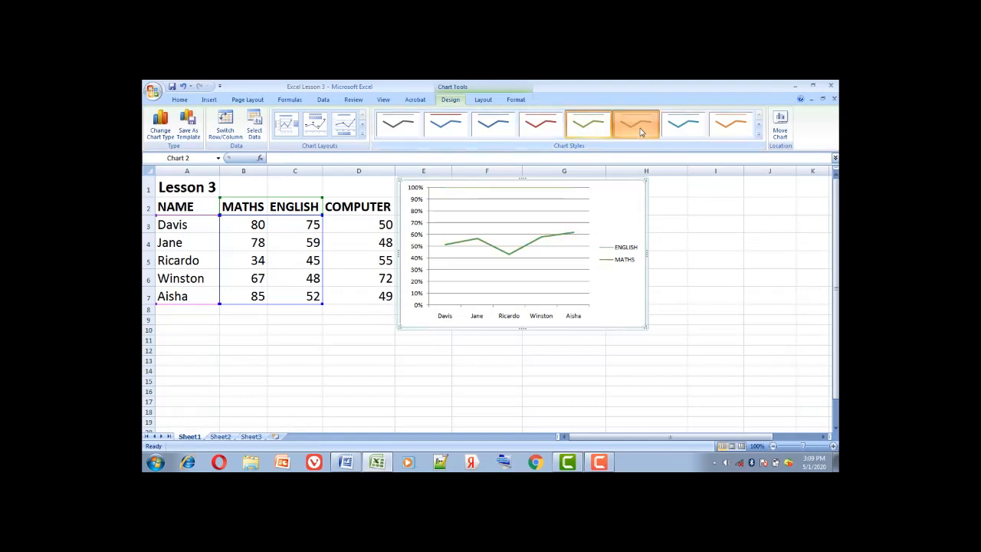
{"action": "left_click", "coordinate": [641, 130]}
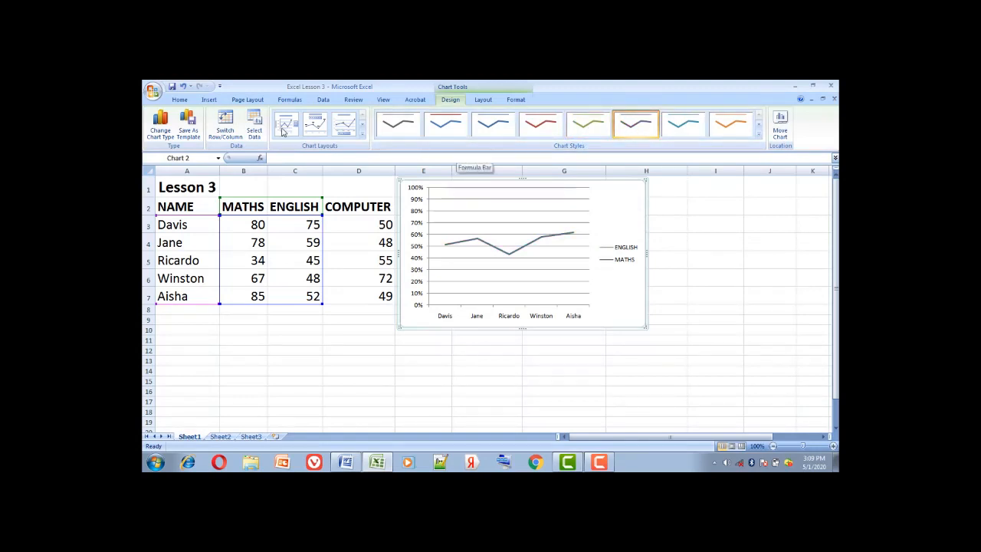
Step: Change the chart from a stacked line chart to a basic pie chart
{"action": "left_click", "coordinate": [162, 130]}
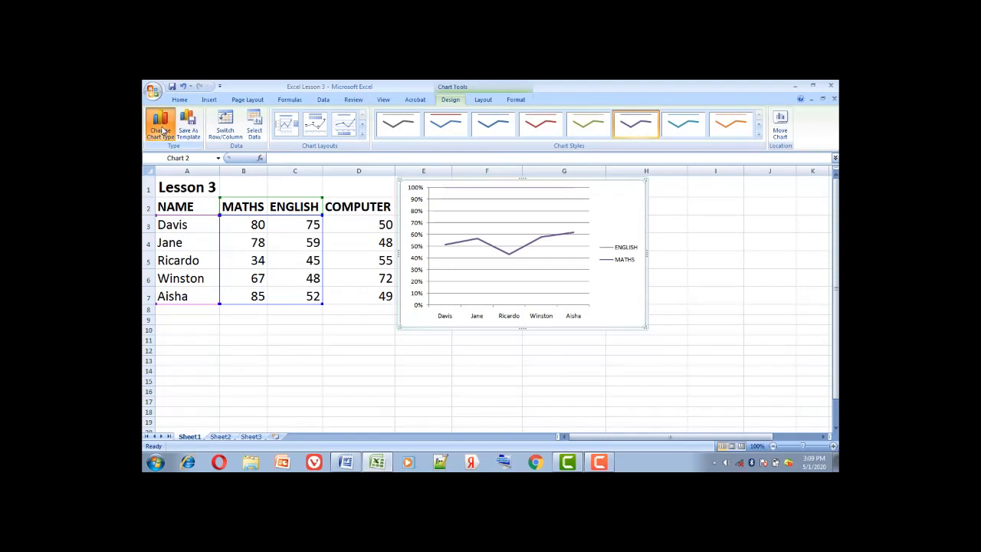
{"action": "left_click_drag", "start_coordinate": [661, 181], "coordinate": [666, 192]}
{"action": "left_click", "coordinate": [588, 253]}
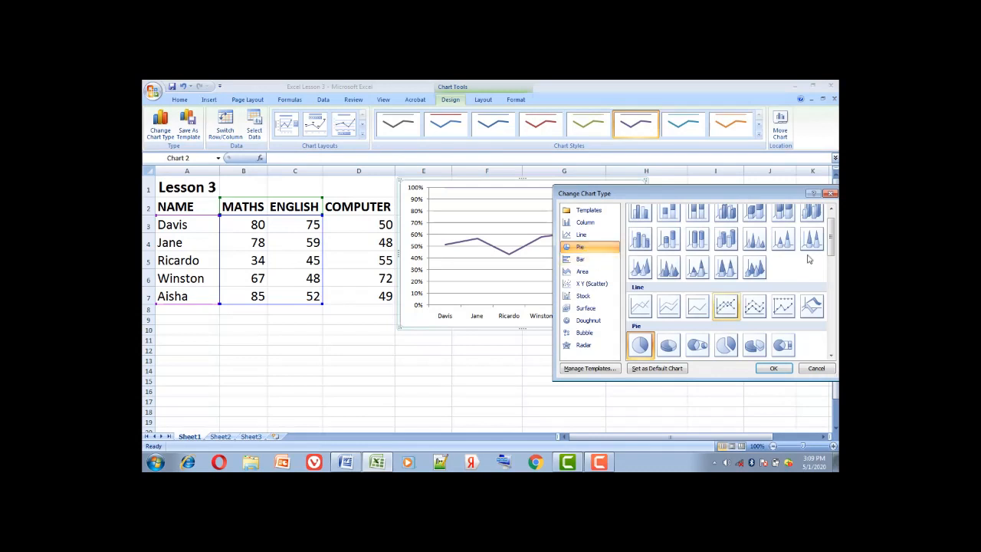
{"action": "left_click", "coordinate": [833, 357]}
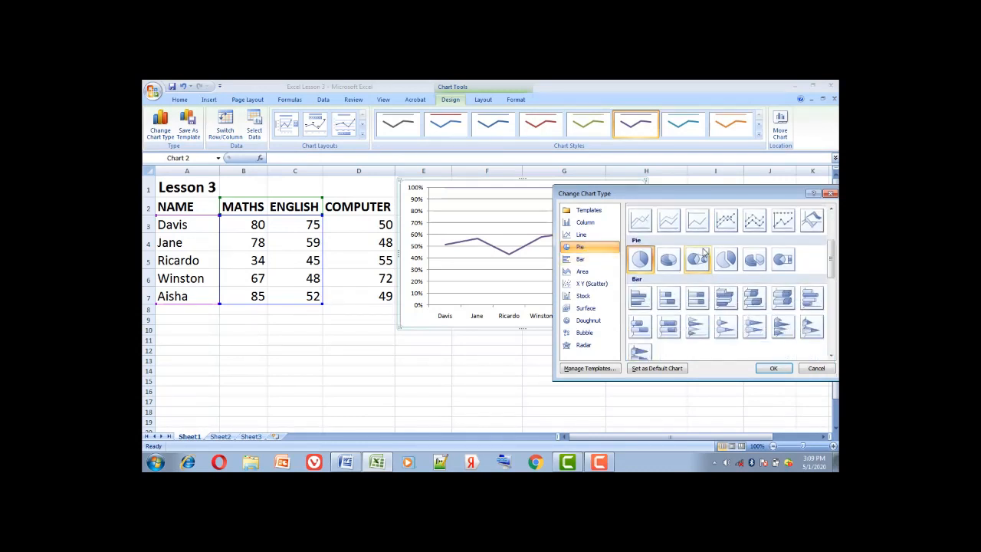
{"action": "left_click", "coordinate": [637, 264]}
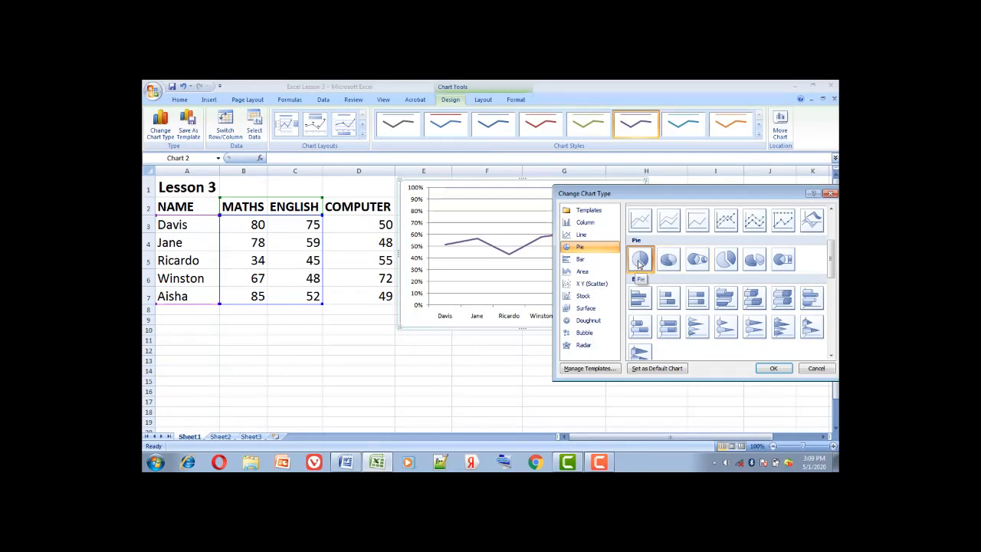
{"action": "left_click", "coordinate": [781, 369]}
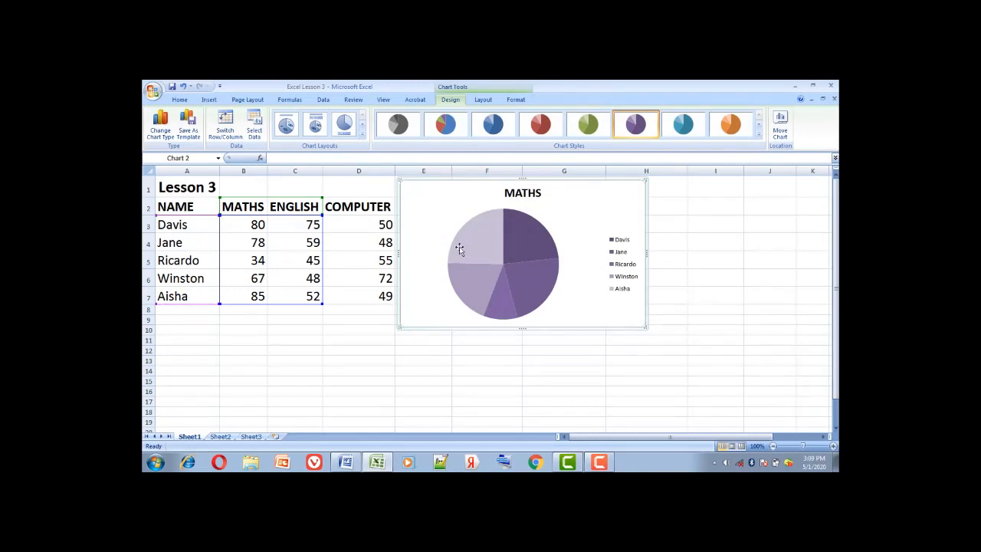
Step: Change the pie chart to a bubble chart with a 3-D effect
{"action": "left_click", "coordinate": [166, 131]}
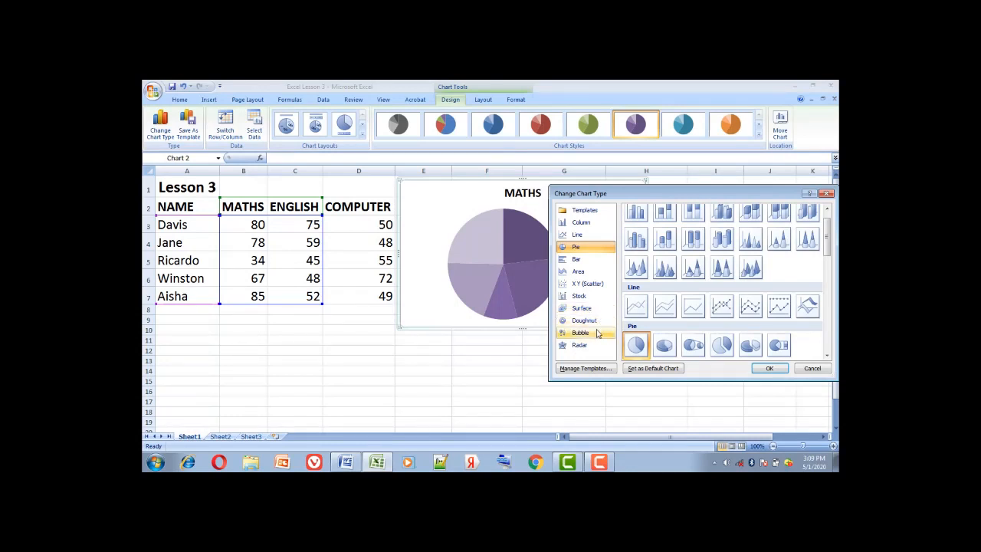
{"action": "left_click", "coordinate": [599, 334]}
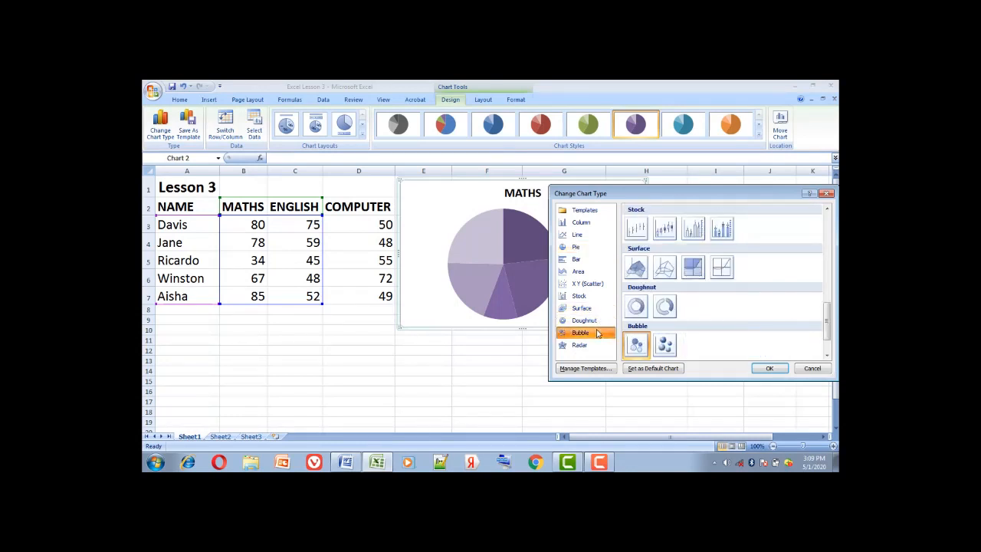
{"action": "left_click", "coordinate": [664, 345]}
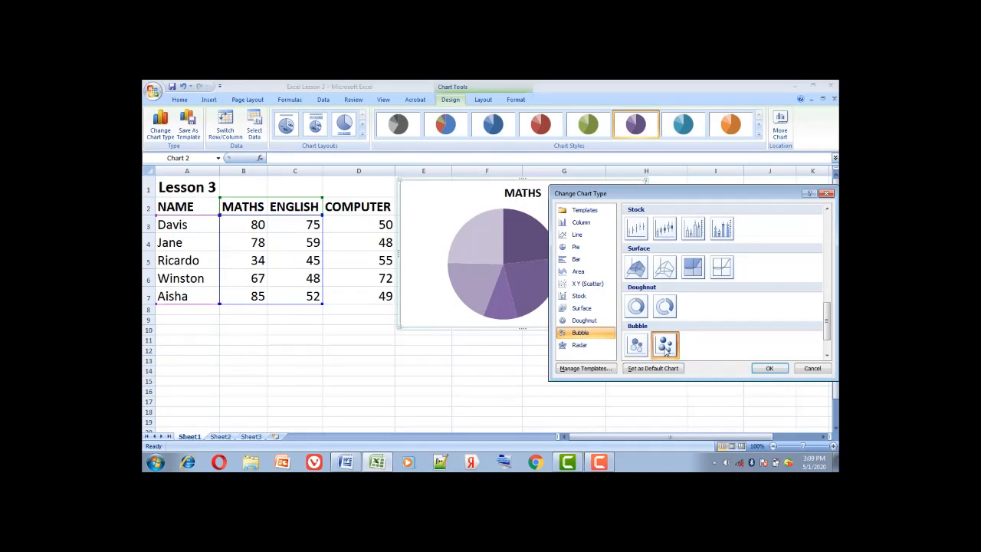
{"action": "left_click", "coordinate": [772, 369]}
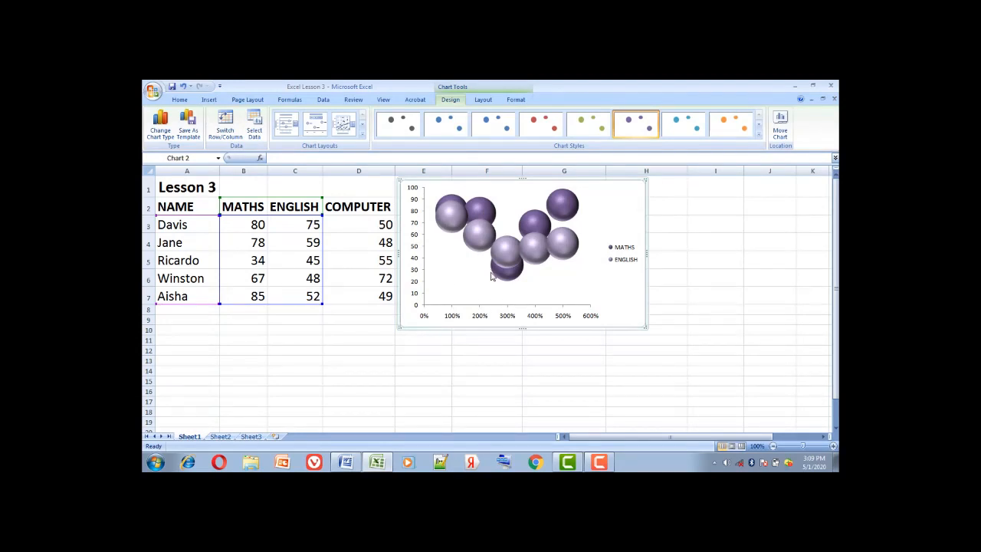
Step: Try different colour styles on the bubble chart, settle on the orange one, and move the chart slightly away from the data table
{"action": "left_click", "coordinate": [461, 126]}
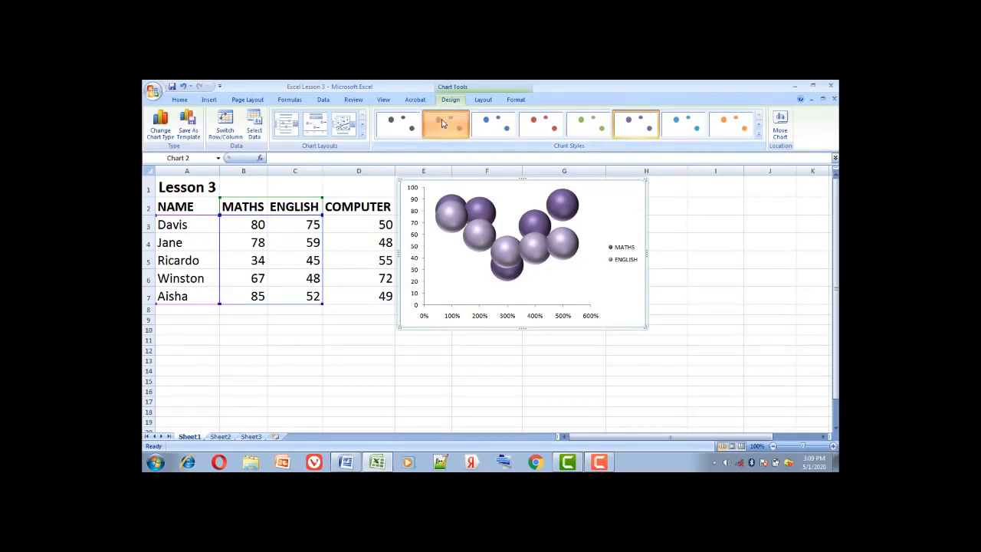
{"action": "left_click", "coordinate": [494, 127]}
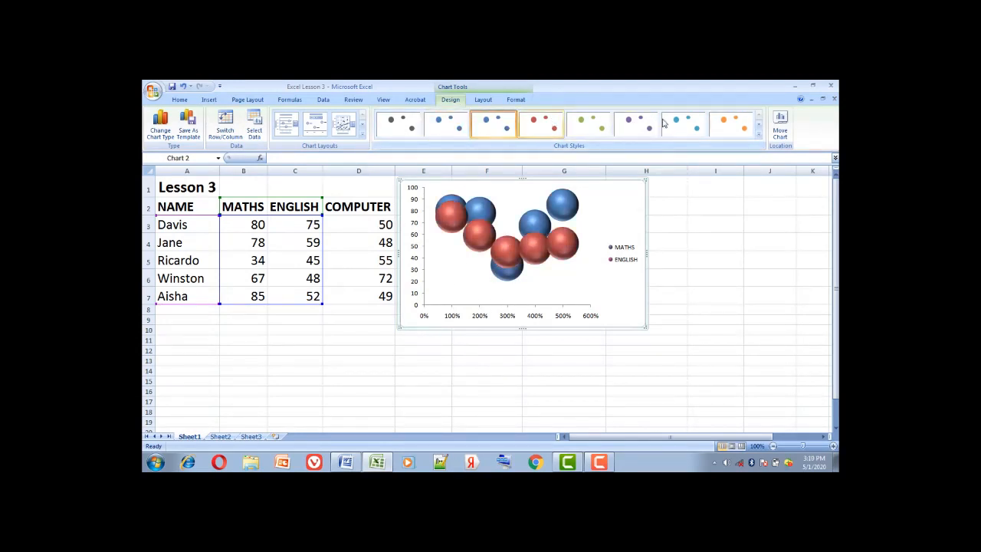
{"action": "left_click", "coordinate": [742, 124]}
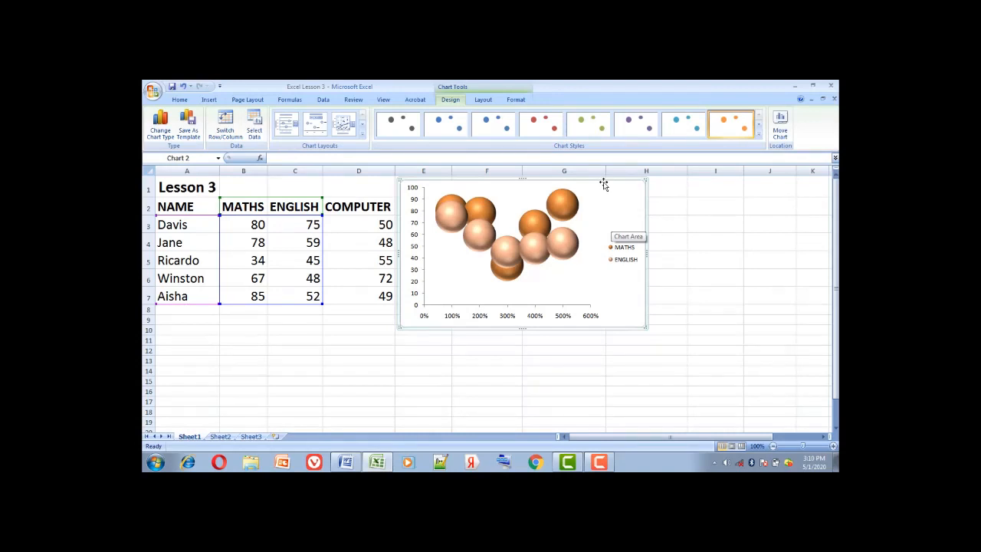
{"action": "left_click_drag", "start_coordinate": [604, 184], "coordinate": [643, 195]}
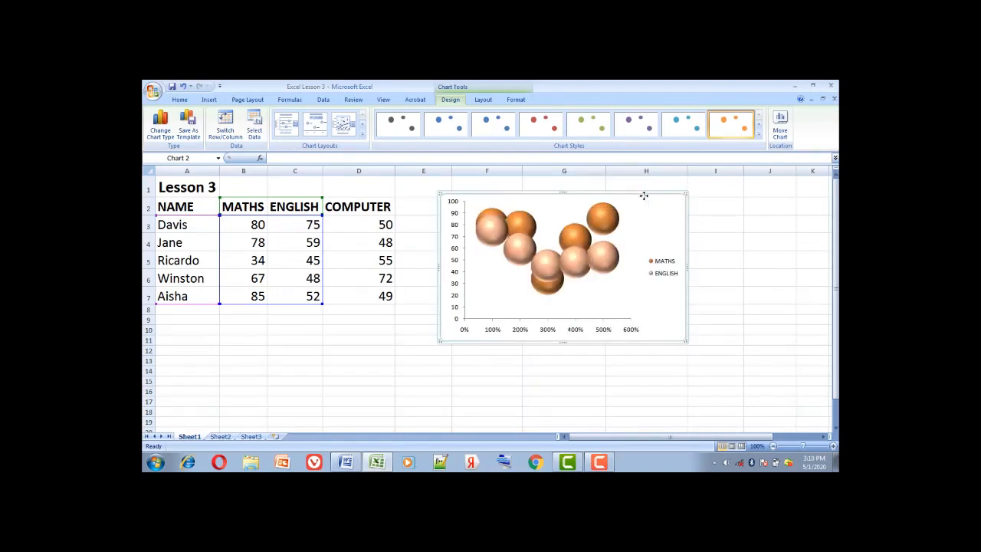
Step: Check the Lesson 3 topic list in Word, return to Excel, and highlight A1:A7 and row 3 of the table in turn
{"action": "left_click", "coordinate": [345, 464]}
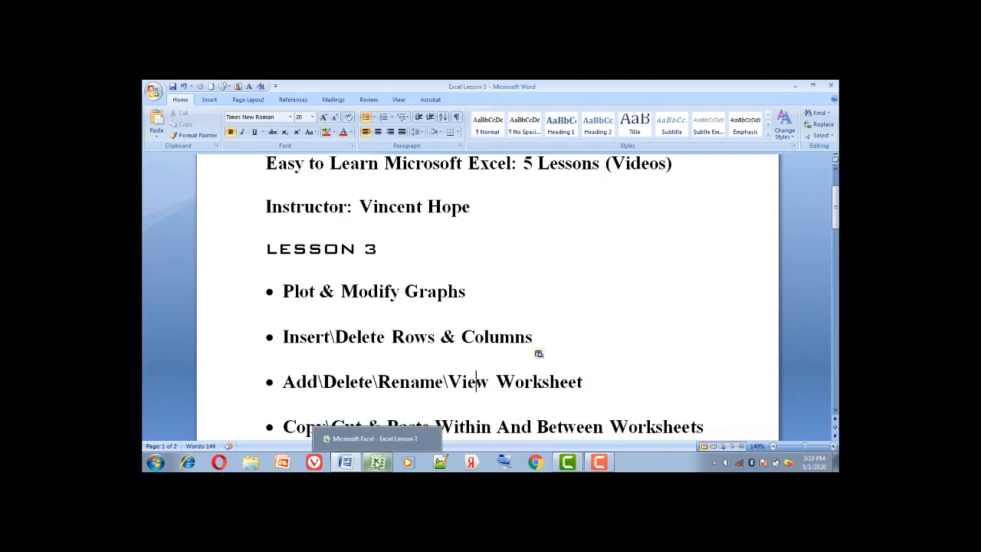
{"action": "left_click", "coordinate": [377, 463]}
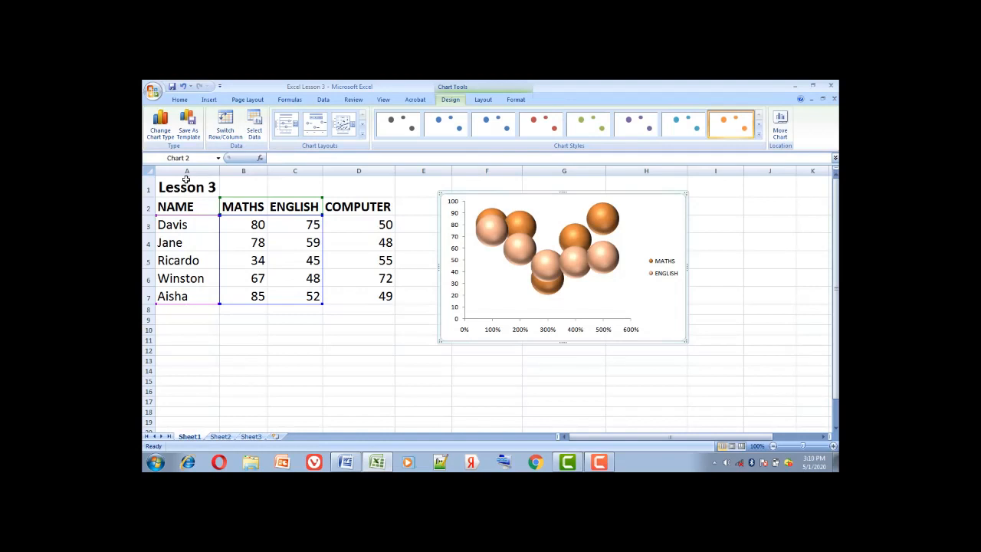
{"action": "left_click_drag", "start_coordinate": [186, 183], "coordinate": [192, 294]}
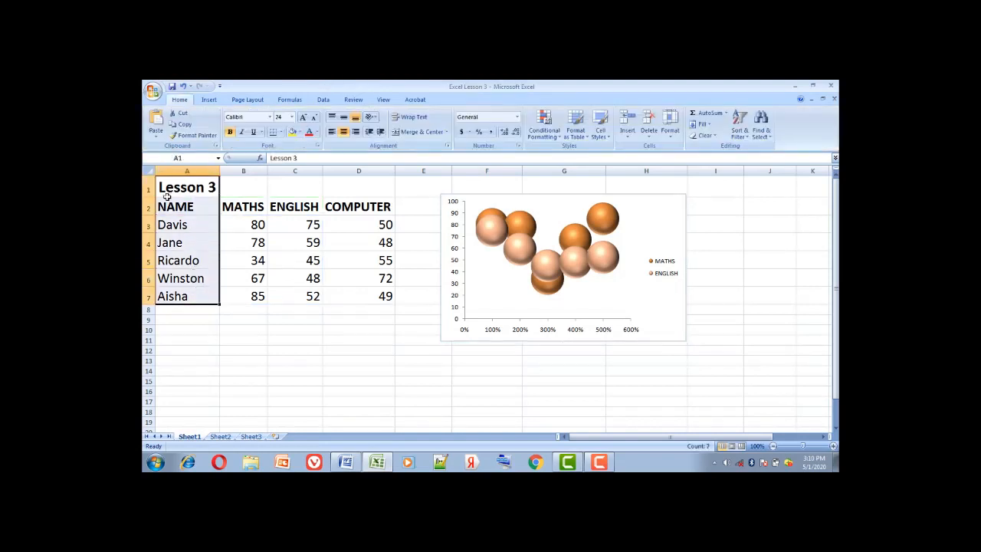
{"action": "left_click_drag", "start_coordinate": [166, 224], "coordinate": [416, 226]}
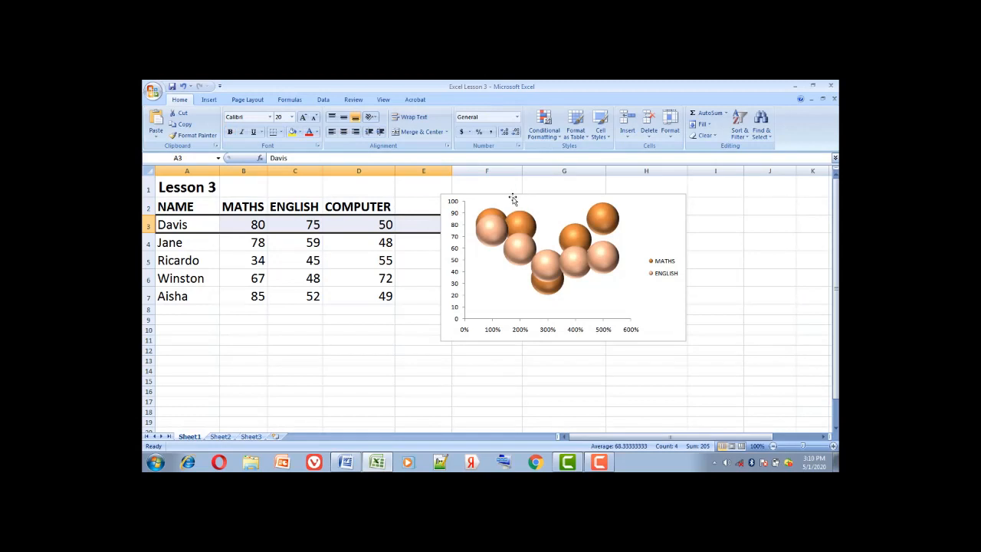
Step: Delete the bubble chart from Sheet1 and select the empty cell F3
{"action": "left_click", "coordinate": [513, 199]}
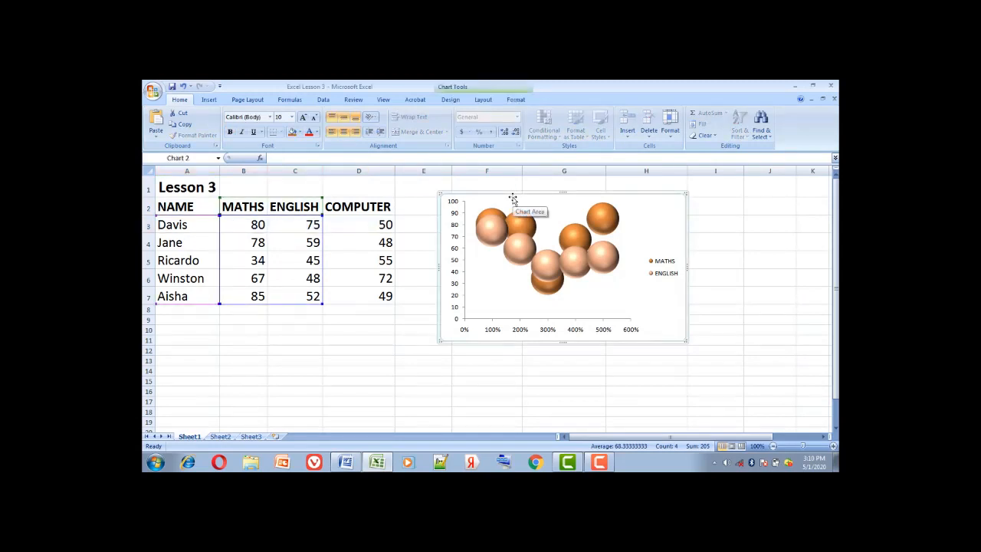
{"action": "key", "text": "Delete"}
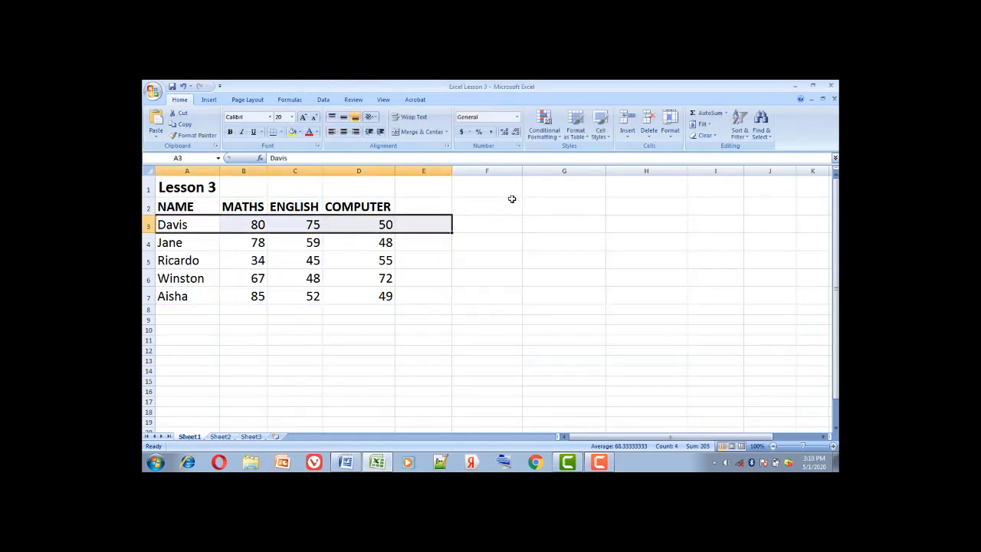
{"action": "left_click", "coordinate": [504, 218]}
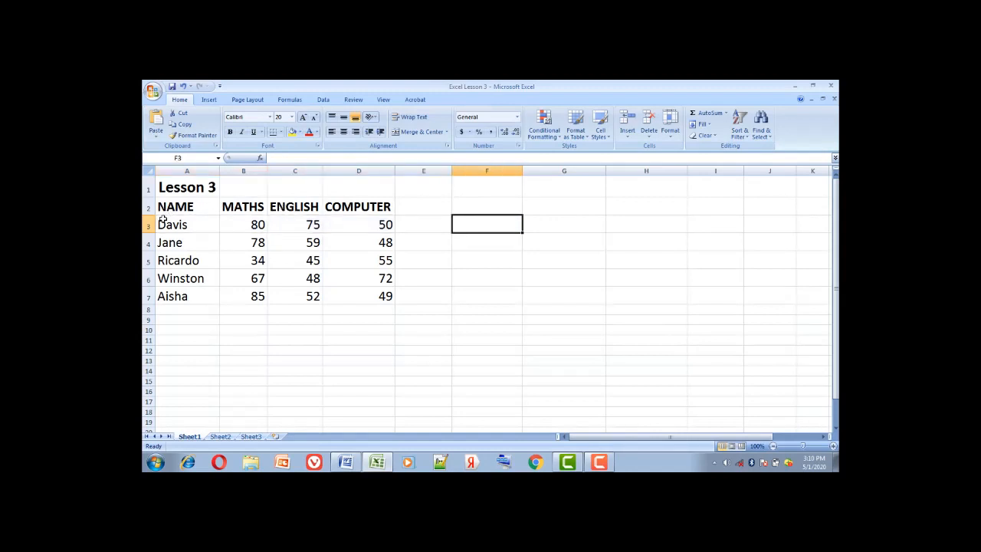
Step: Delete the entire row 3, the first student's record, using the cells A3:D3
{"action": "left_click_drag", "start_coordinate": [162, 224], "coordinate": [364, 222]}
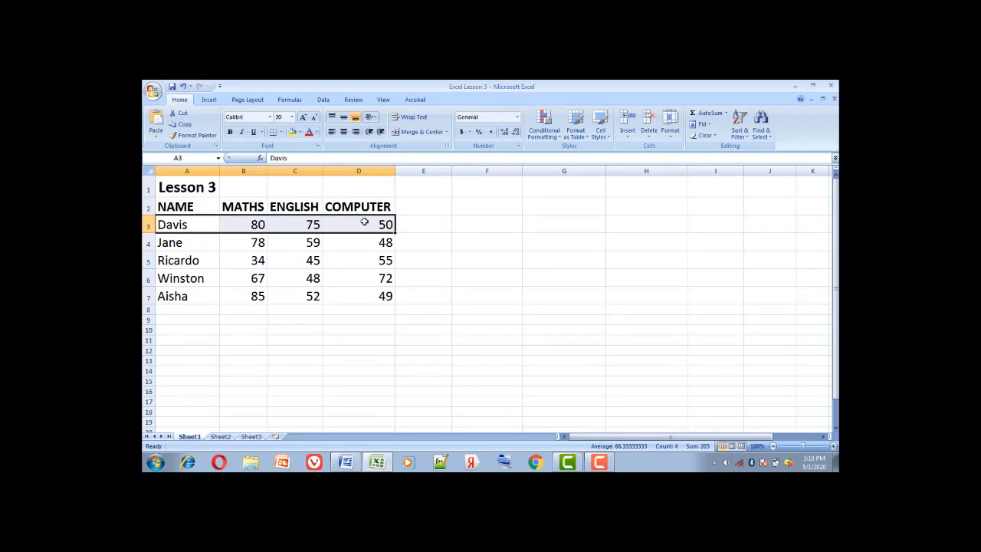
{"action": "right_click", "coordinate": [364, 222]}
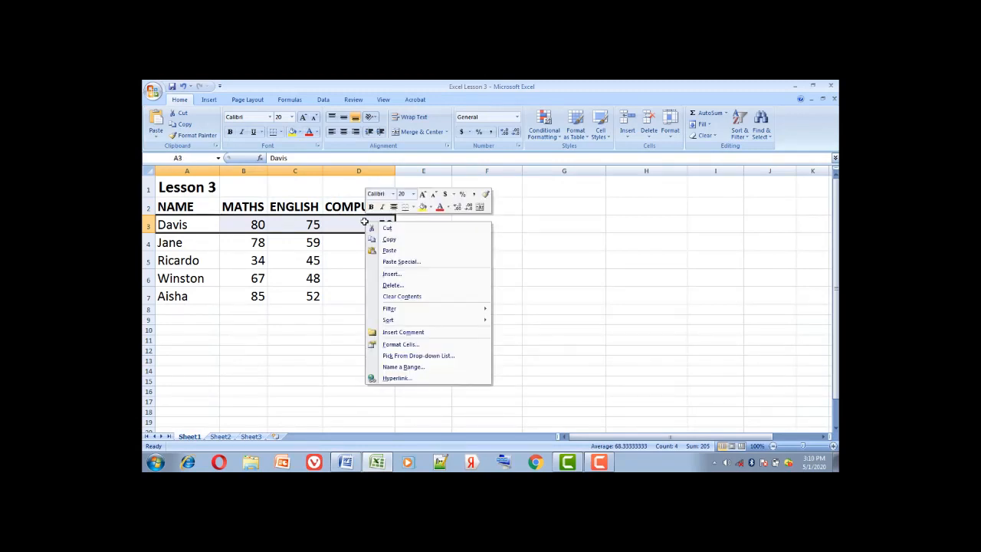
{"action": "left_click", "coordinate": [412, 286]}
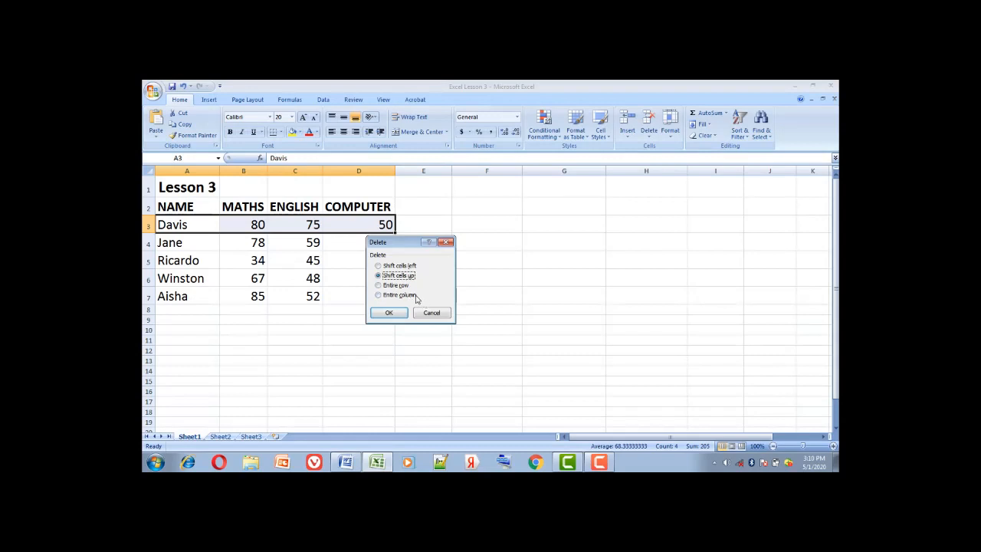
{"action": "left_click", "coordinate": [397, 286]}
{"action": "left_click", "coordinate": [394, 314]}
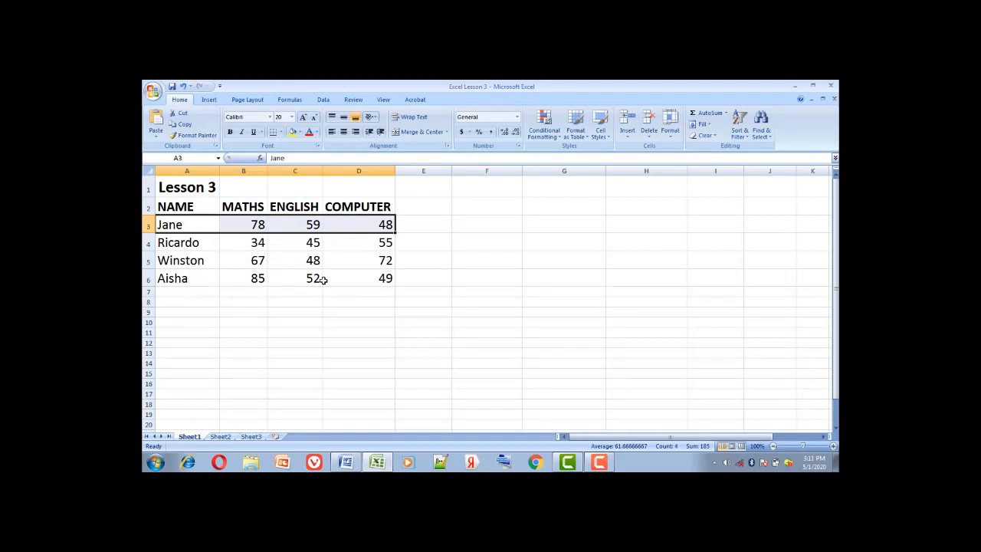
Step: Delete the entire MATHS column, using the cells B2:B6
{"action": "left_click_drag", "start_coordinate": [247, 207], "coordinate": [246, 278]}
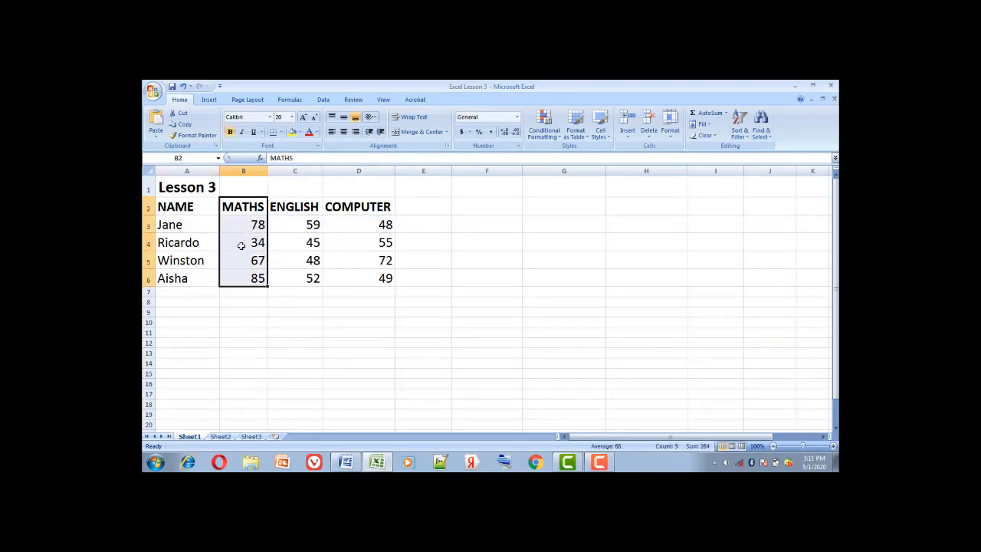
{"action": "right_click", "coordinate": [240, 245]}
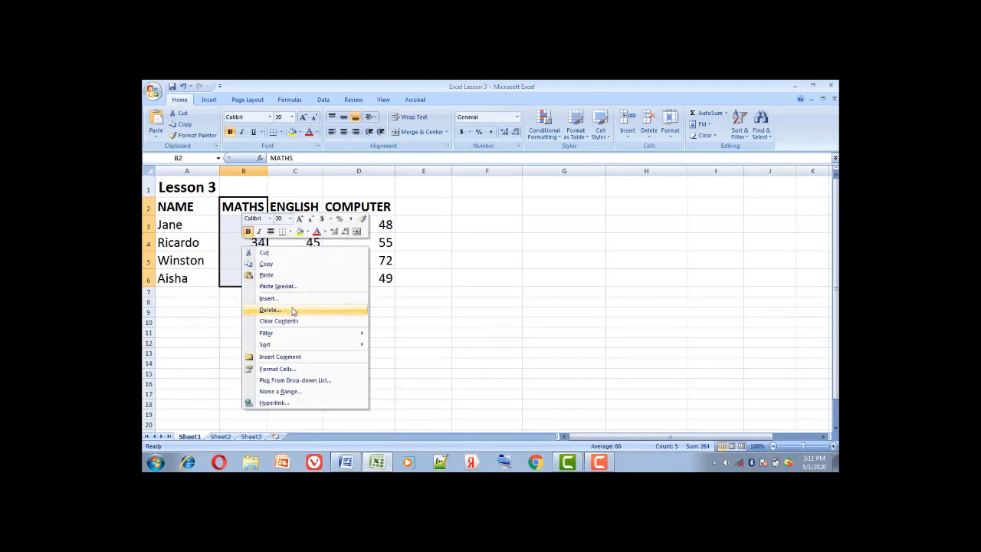
{"action": "left_click", "coordinate": [292, 311]}
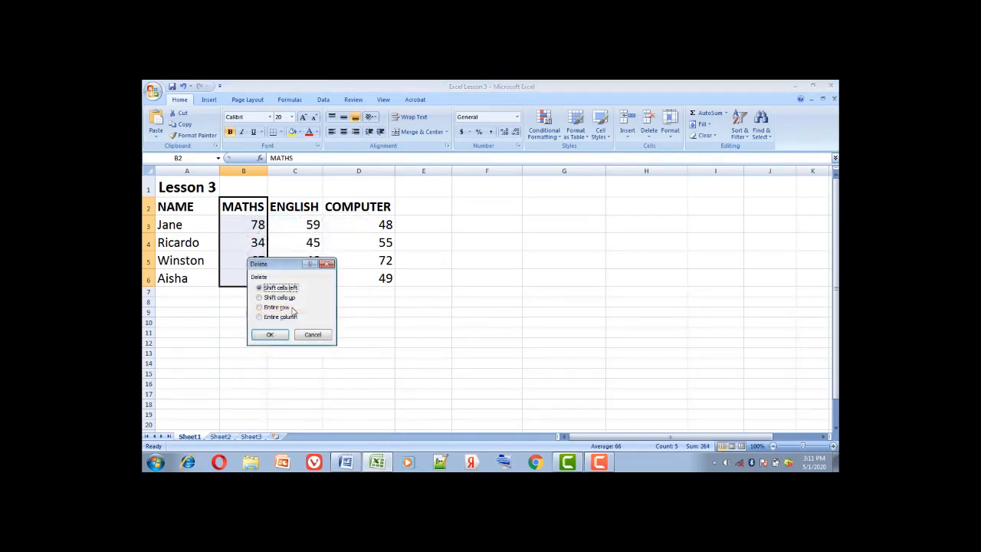
{"action": "left_click", "coordinate": [266, 317]}
{"action": "left_click", "coordinate": [271, 336]}
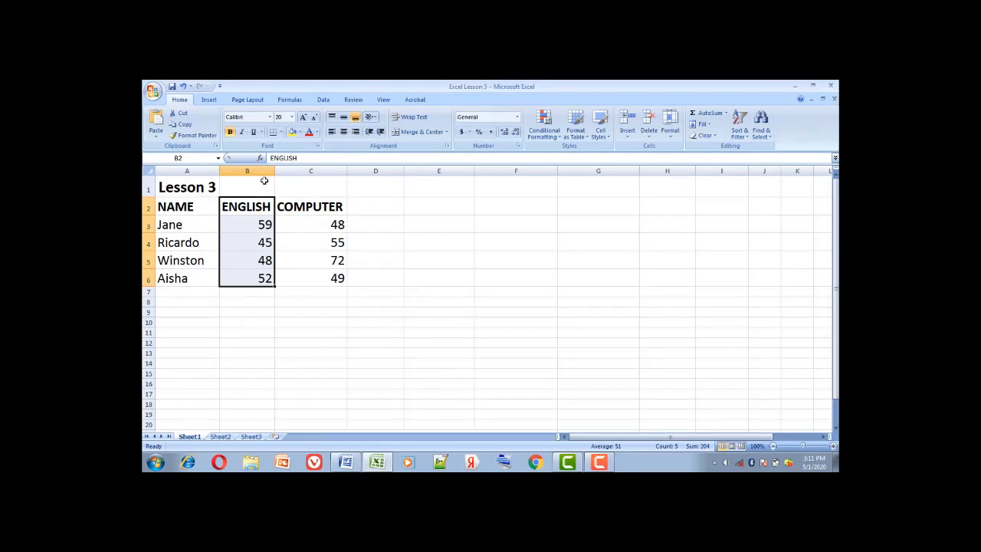
Step: Undo both the MATHS column deletion and the row 3 deletion
{"action": "left_click", "coordinate": [183, 88]}
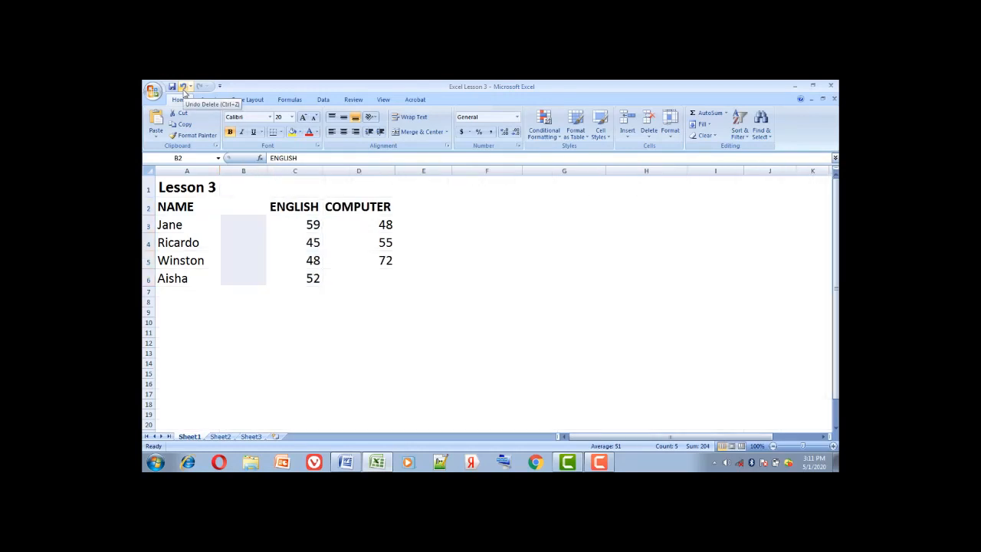
{"action": "left_click", "coordinate": [183, 87]}
{"action": "left_click", "coordinate": [304, 253]}
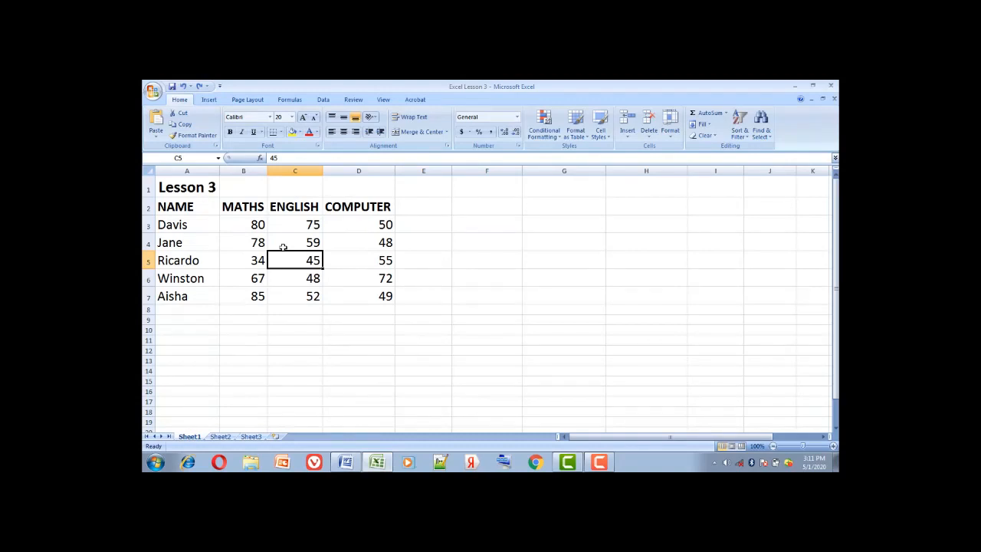
Step: Insert a blank cell at A4, shifting the names below it down
{"action": "left_click", "coordinate": [228, 244]}
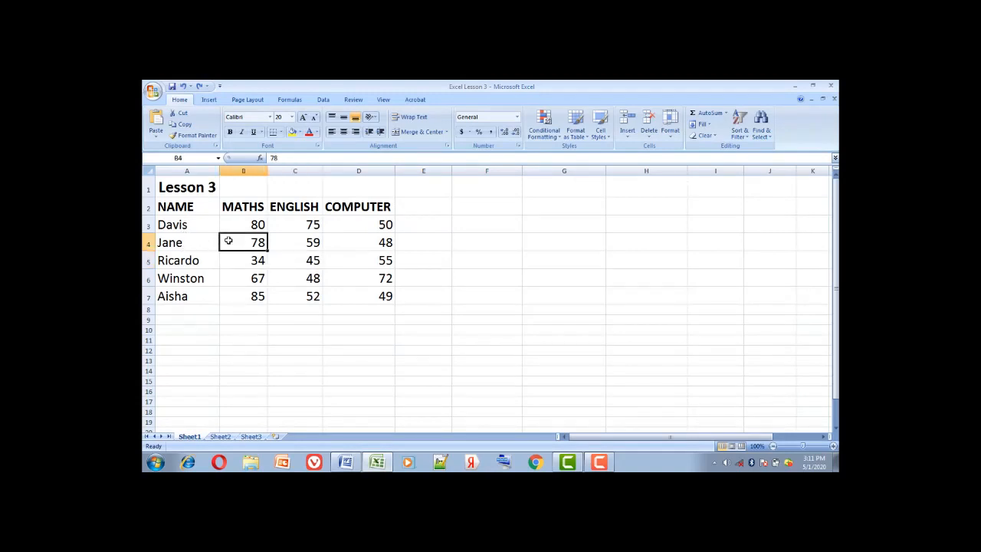
{"action": "left_click", "coordinate": [198, 237]}
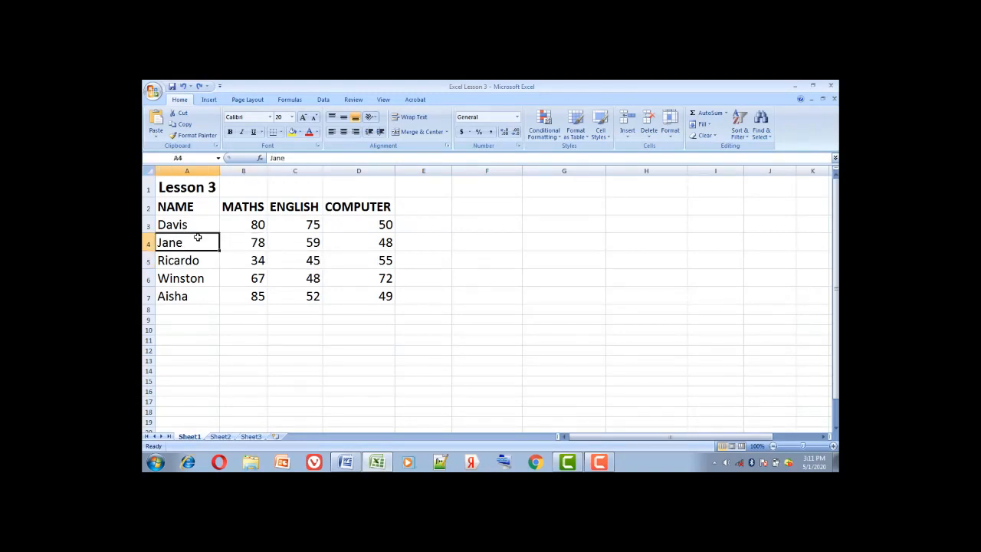
{"action": "right_click", "coordinate": [198, 238]}
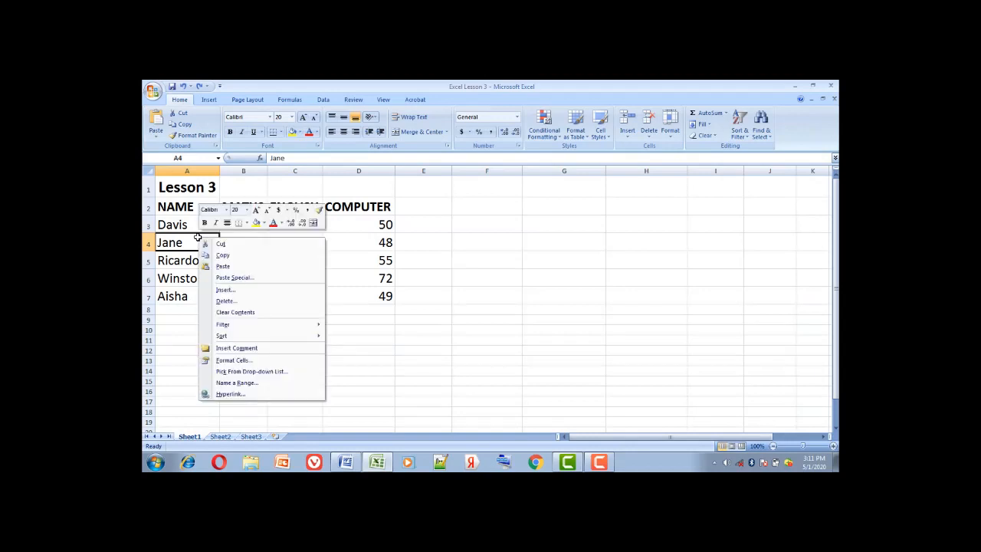
{"action": "left_click", "coordinate": [245, 292]}
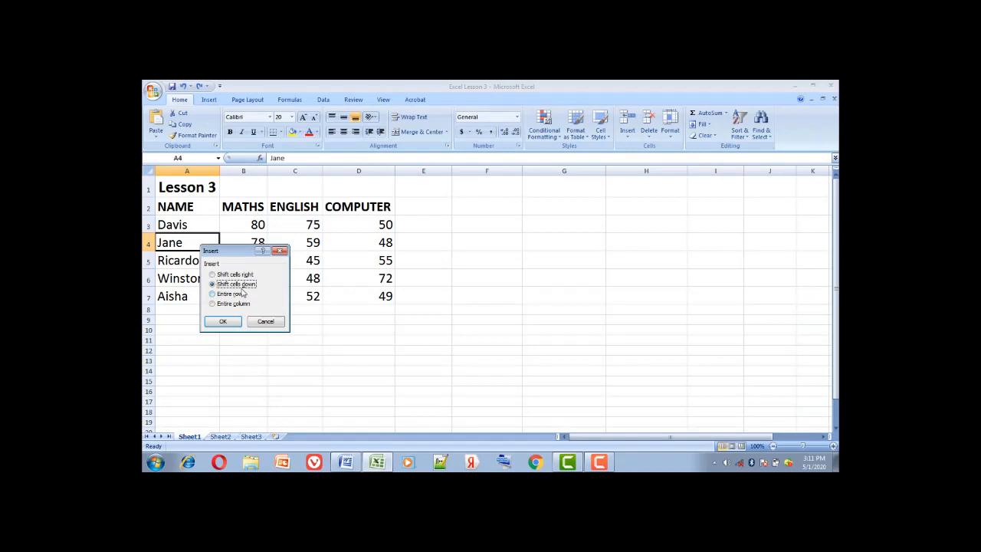
{"action": "left_click", "coordinate": [223, 321]}
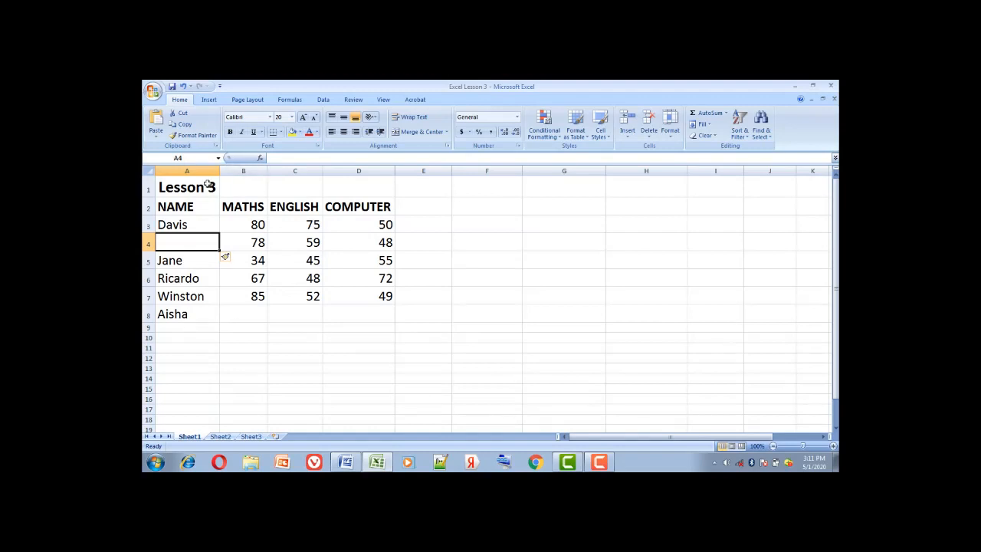
Step: Undo the blank cell insertion at A4
{"action": "left_click", "coordinate": [183, 86]}
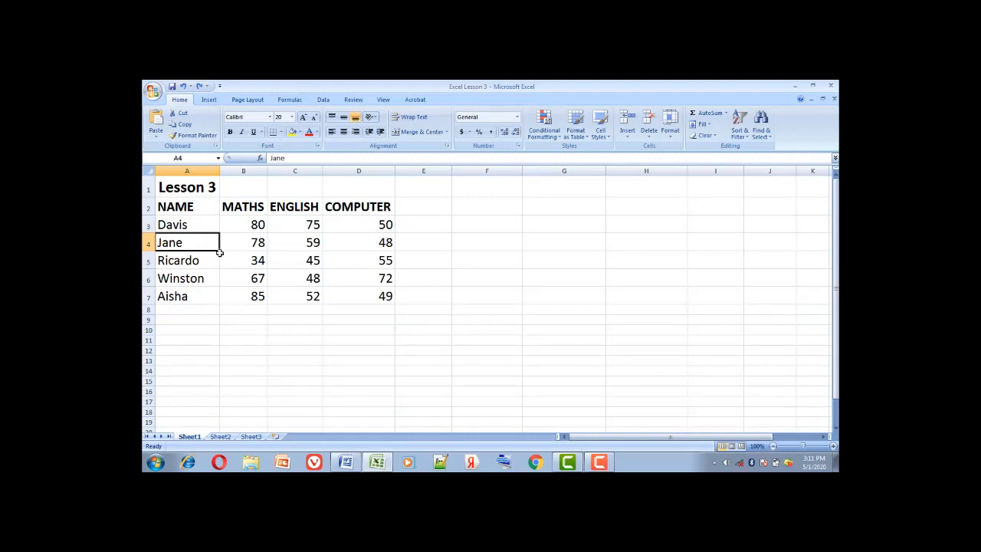
Step: Insert an entire blank row at row 4, using the cells A4:D4
{"action": "left_click_drag", "start_coordinate": [189, 241], "coordinate": [368, 243]}
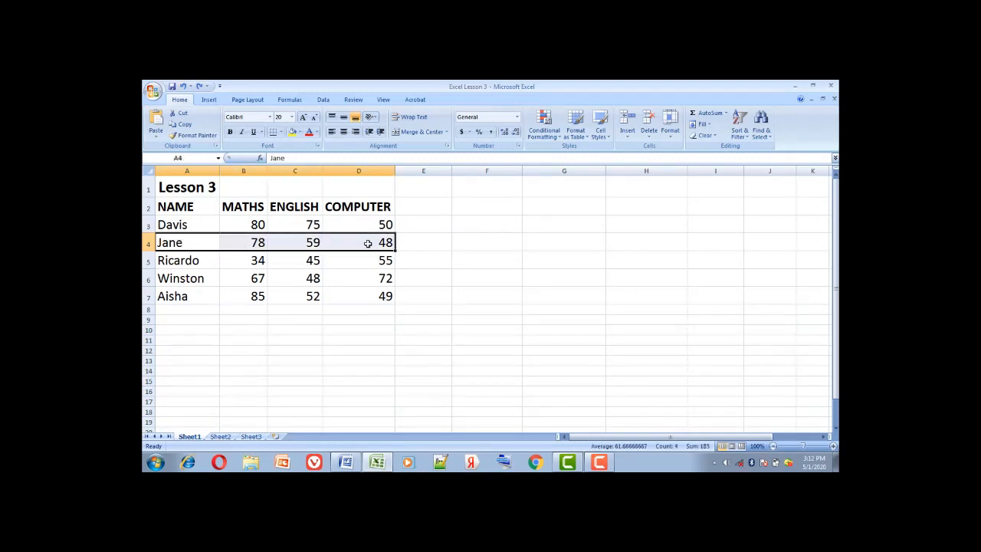
{"action": "right_click", "coordinate": [368, 243]}
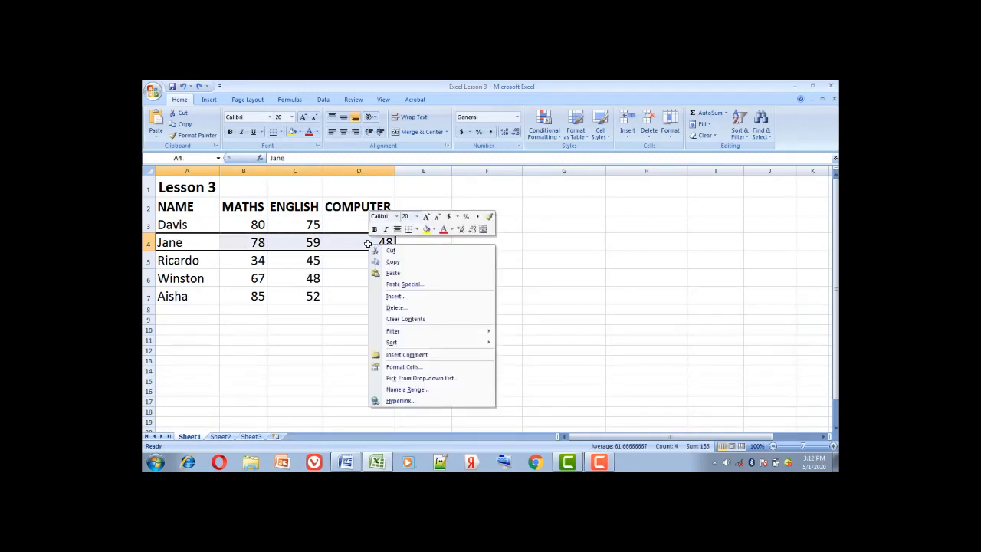
{"action": "left_click", "coordinate": [414, 298]}
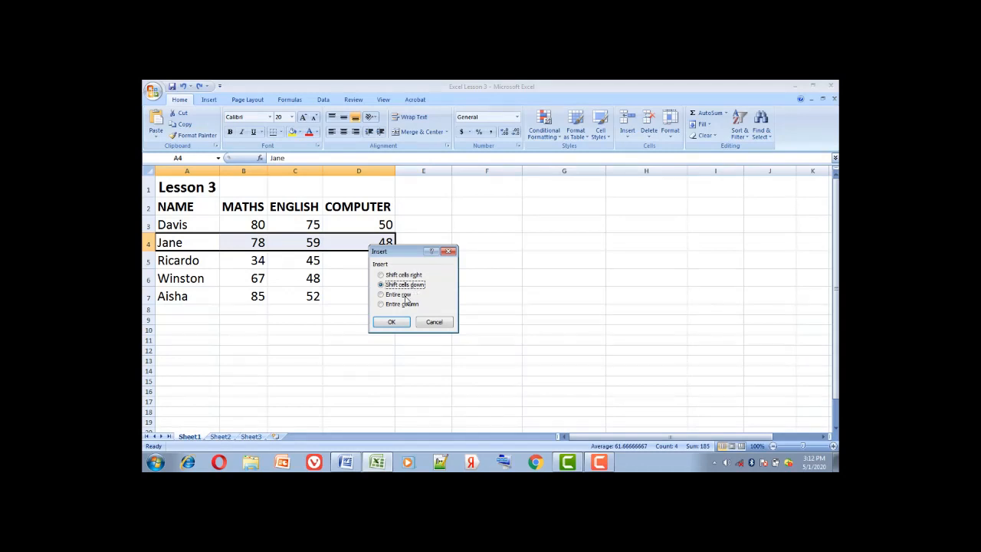
{"action": "left_click", "coordinate": [405, 297]}
{"action": "left_click", "coordinate": [391, 322]}
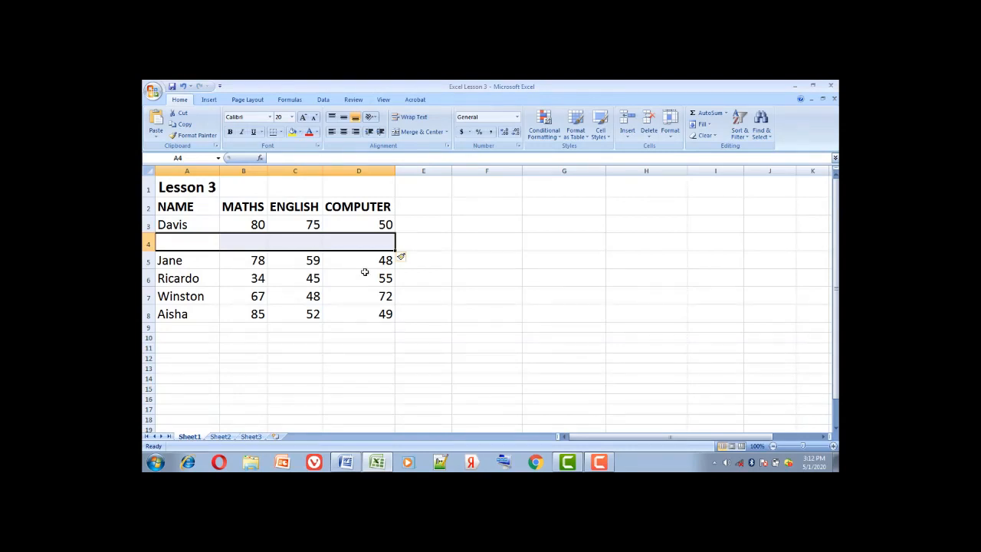
Step: Insert an entire blank column before the MATHS column, using cell B2
{"action": "left_click", "coordinate": [239, 206]}
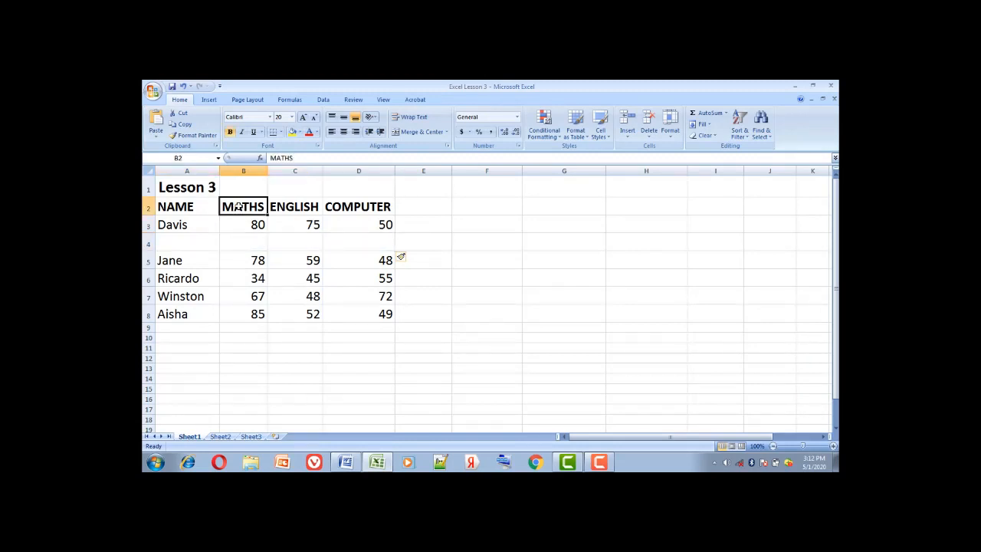
{"action": "right_click", "coordinate": [238, 206]}
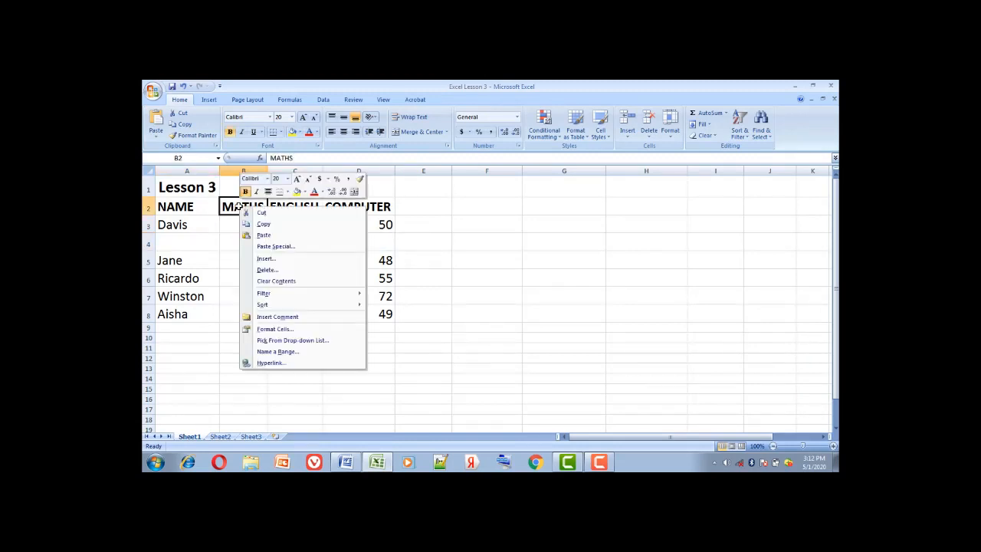
{"action": "left_click", "coordinate": [278, 260]}
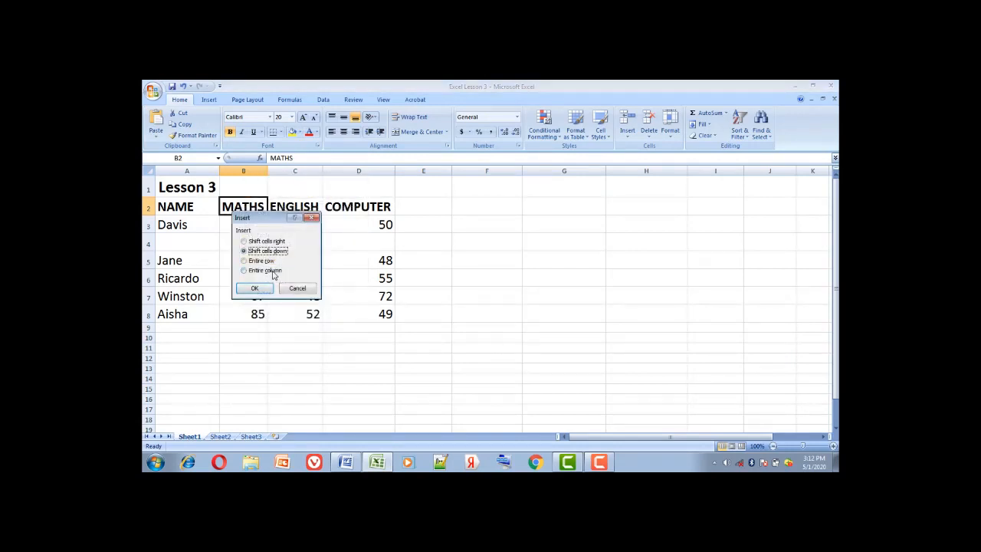
{"action": "left_click", "coordinate": [270, 271]}
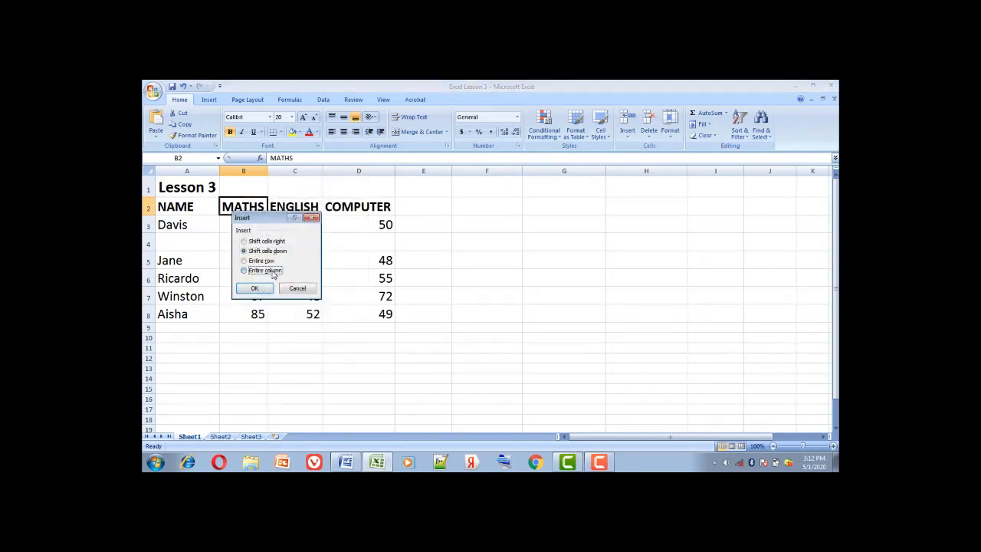
{"action": "left_click", "coordinate": [256, 289]}
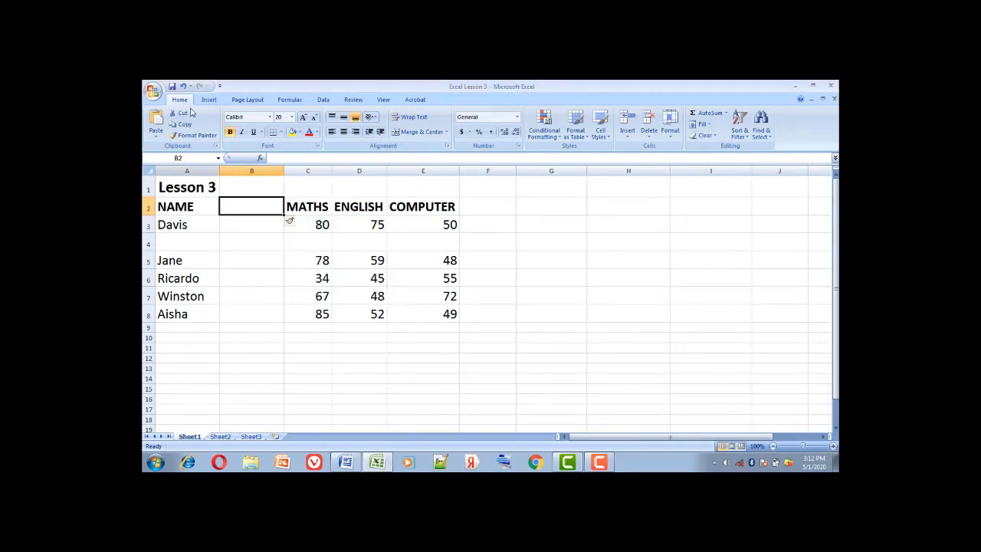
Step: Undo both the column insertion before MATHS and the blank row 4 insertion
{"action": "left_click", "coordinate": [183, 87]}
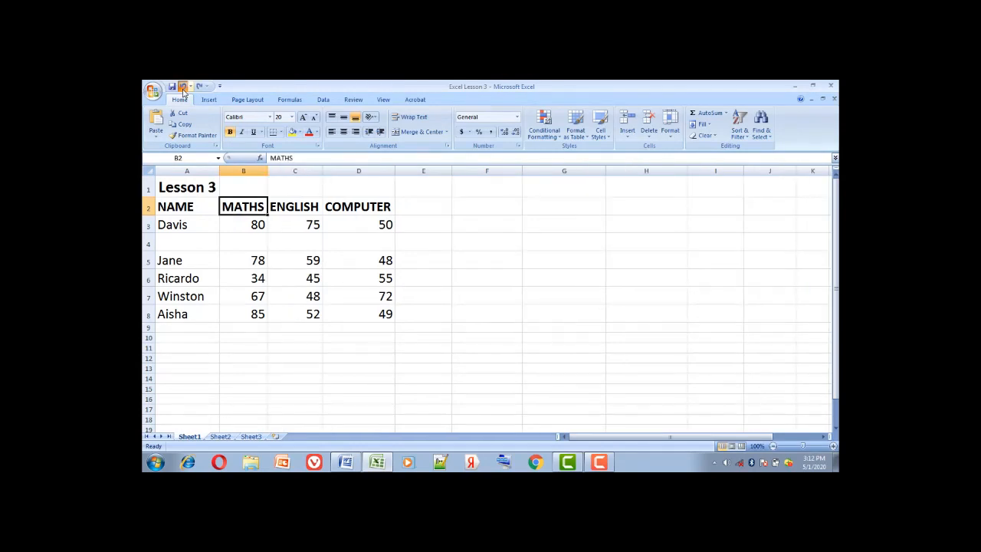
{"action": "left_click", "coordinate": [182, 87]}
{"action": "left_click", "coordinate": [308, 308]}
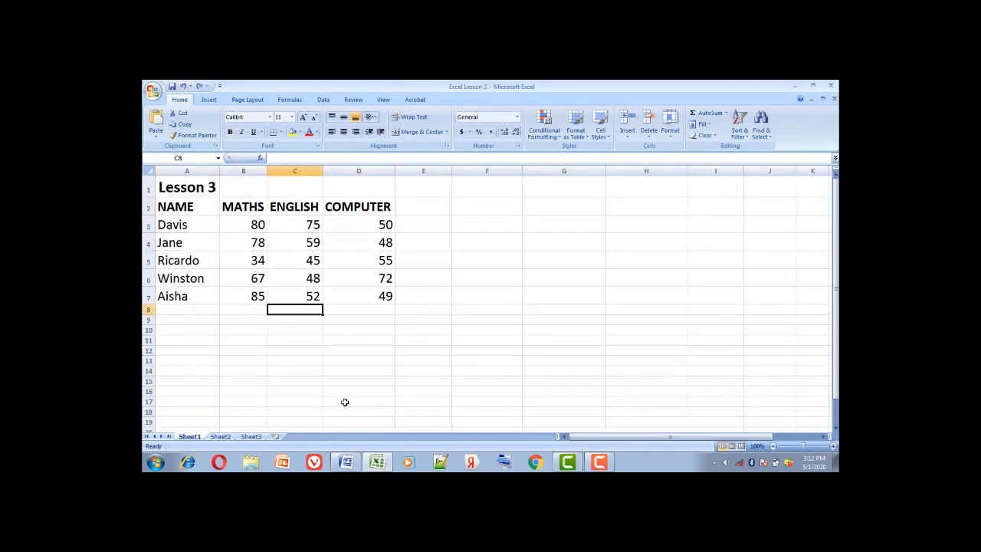
Step: Switch to Word to check the Lesson 3 topic list, and return to the Excel workbook
{"action": "left_click", "coordinate": [347, 462]}
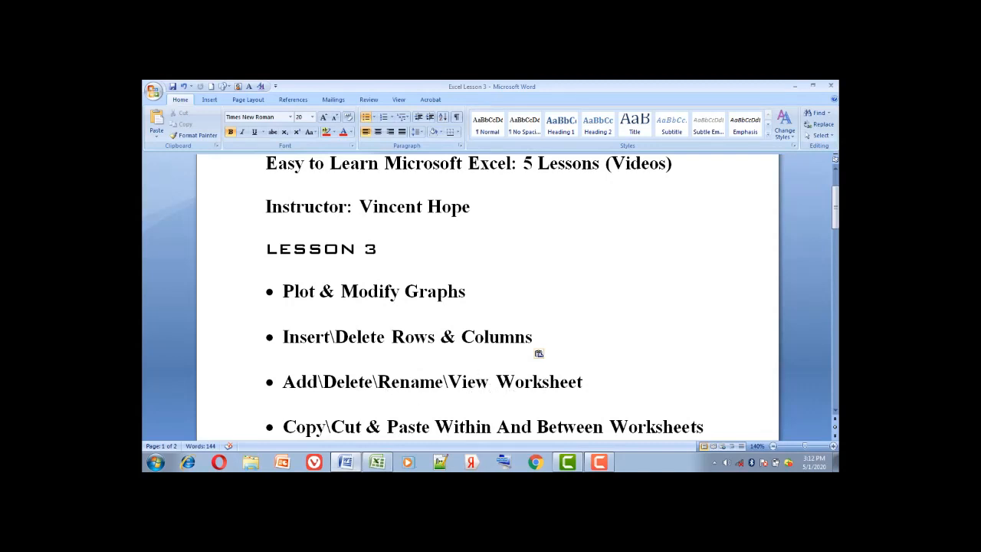
{"action": "key", "text": "alt+Tab"}
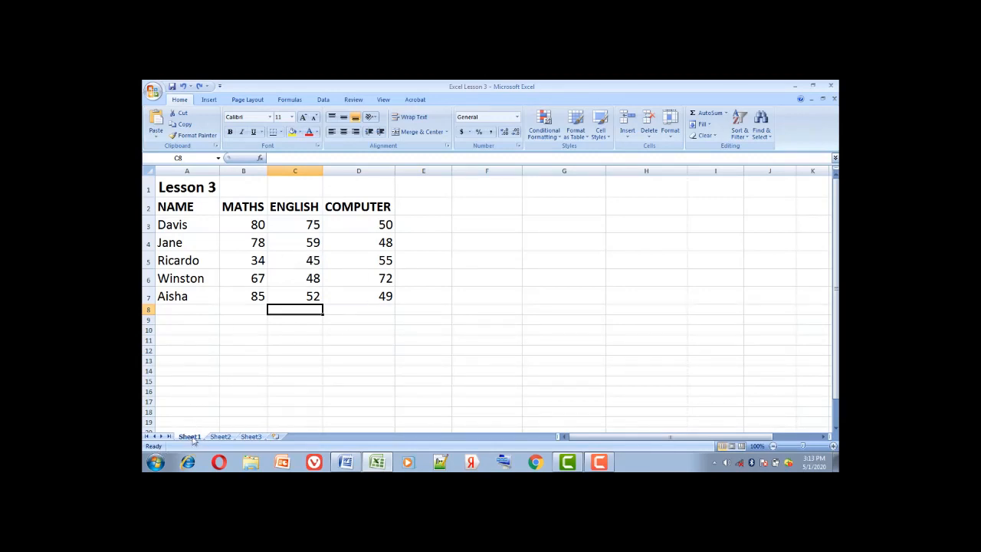
Step: View the contents of Sheet2, Sheet3 and Sheet1, ending on Sheet1
{"action": "left_click", "coordinate": [223, 438]}
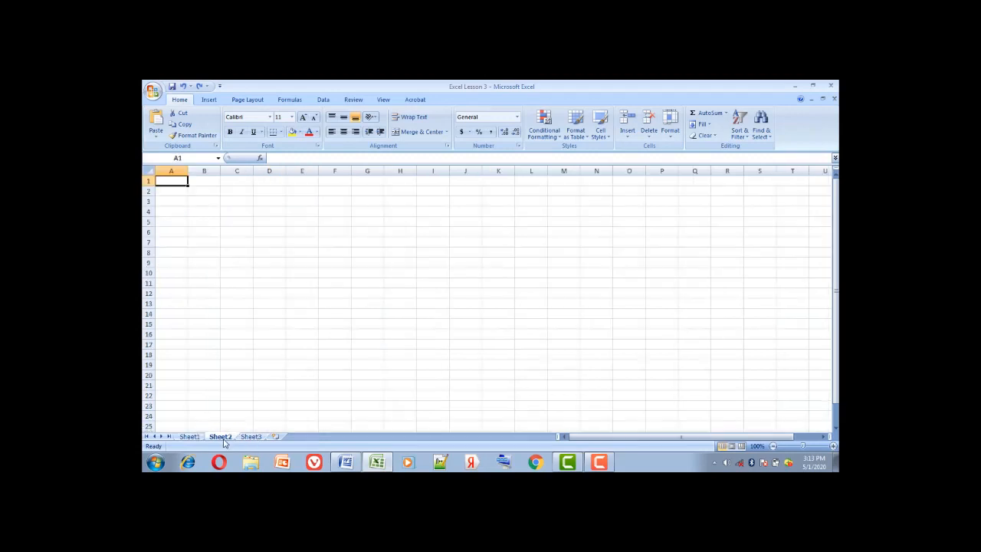
{"action": "left_click", "coordinate": [256, 437]}
{"action": "left_click", "coordinate": [190, 437]}
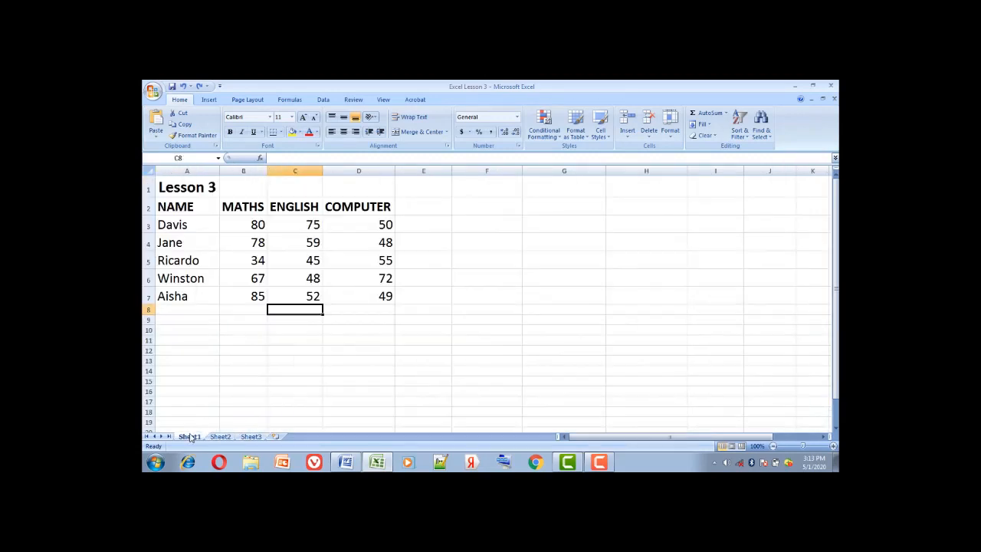
{"action": "left_click", "coordinate": [222, 437]}
{"action": "left_click", "coordinate": [253, 437]}
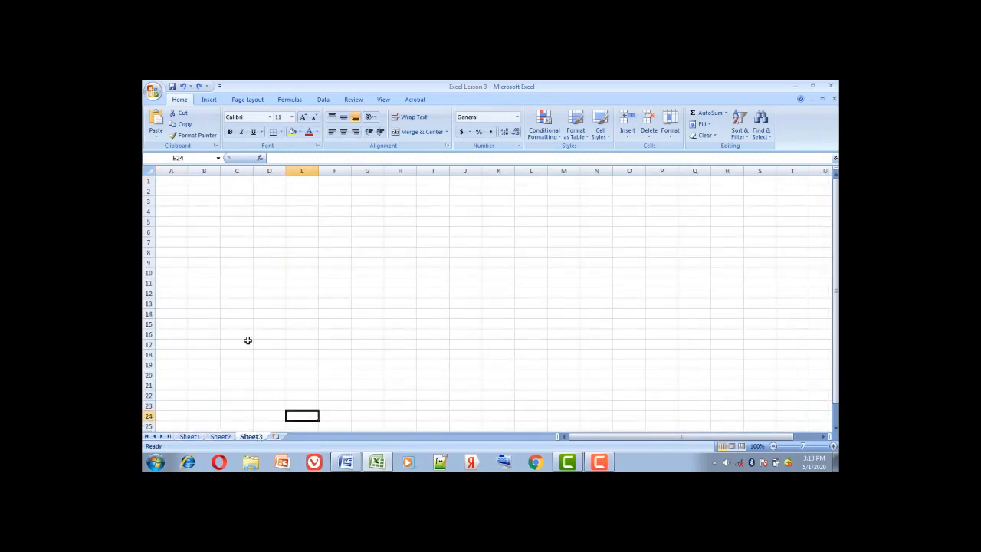
{"action": "left_click", "coordinate": [189, 438]}
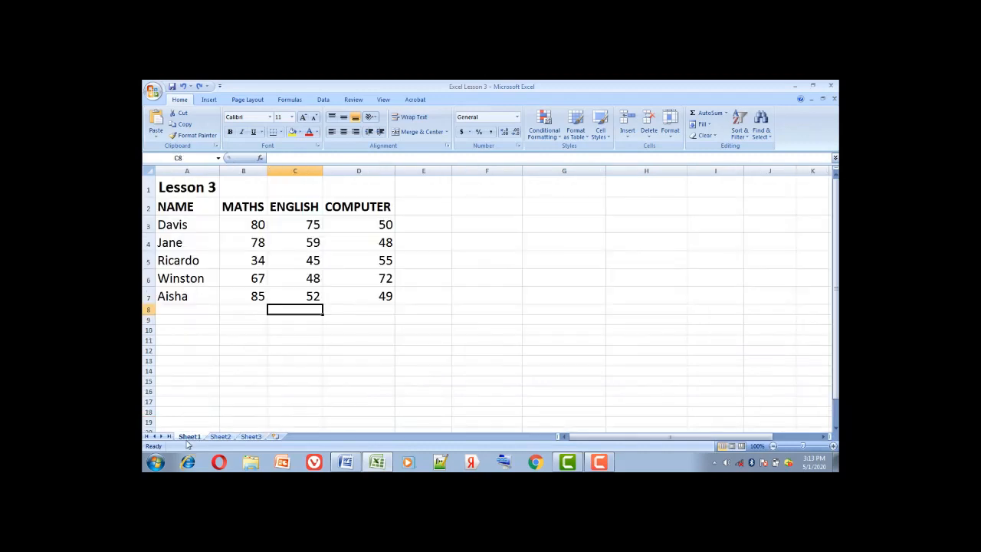
Step: Add a new worksheet after Sheet3 and view all four sheets, ending on the new one
{"action": "left_click", "coordinate": [276, 438]}
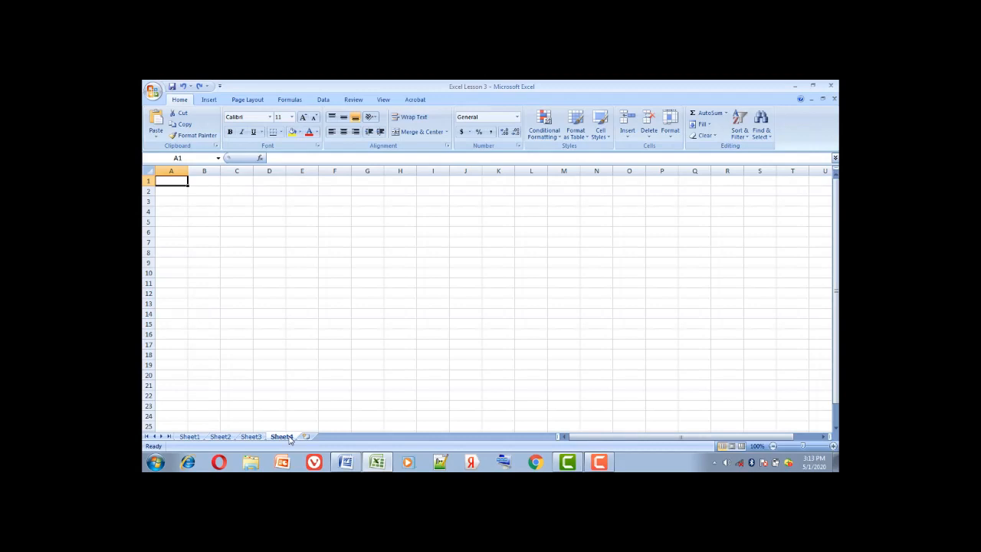
{"action": "left_click", "coordinate": [189, 438]}
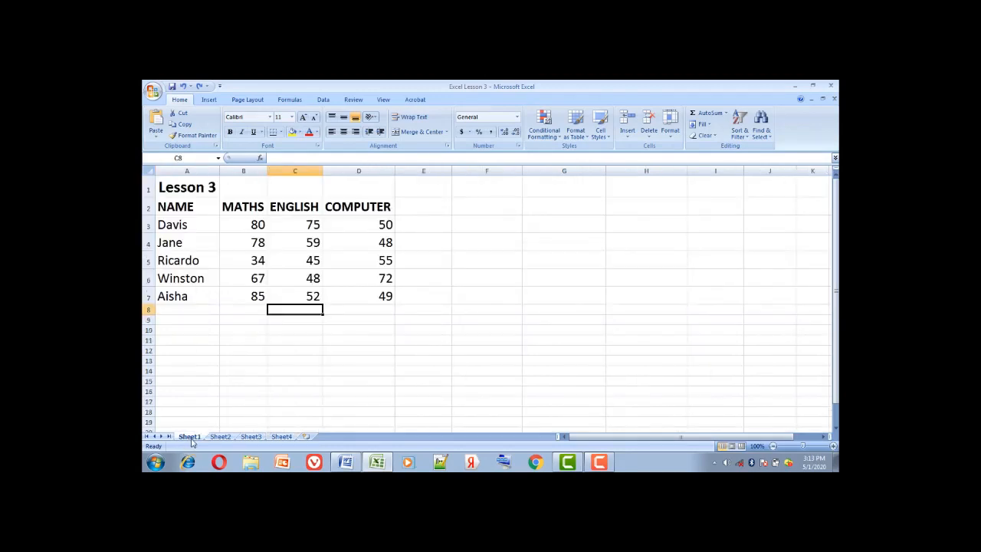
{"action": "left_click", "coordinate": [221, 436]}
{"action": "left_click", "coordinate": [251, 437]}
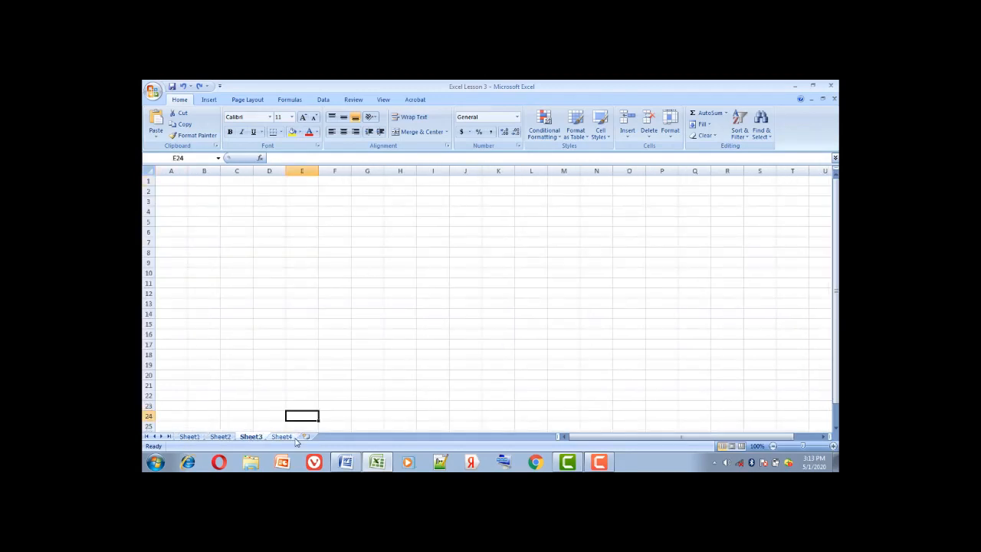
{"action": "left_click", "coordinate": [281, 437]}
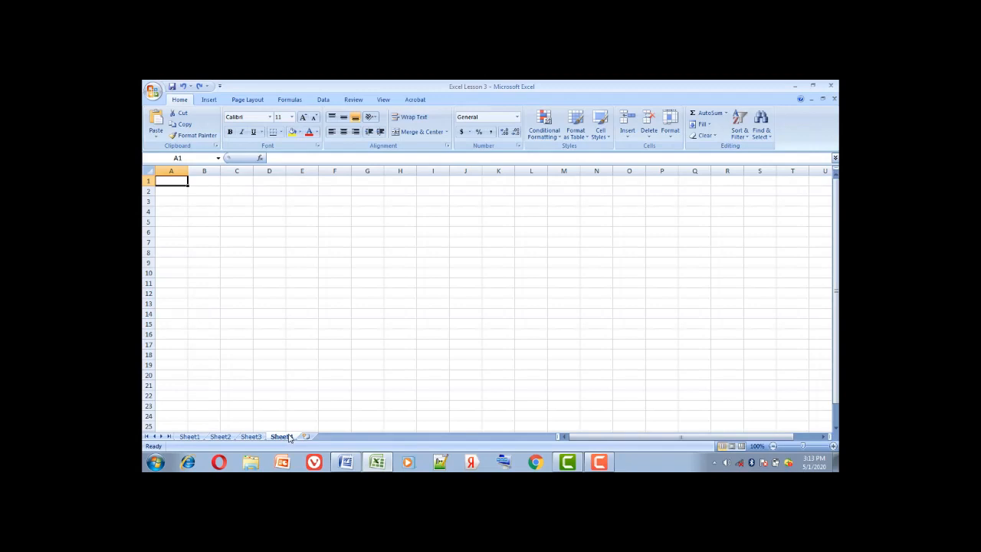
Step: Rename the Sheet4 worksheet as Extra
{"action": "right_click", "coordinate": [291, 438]}
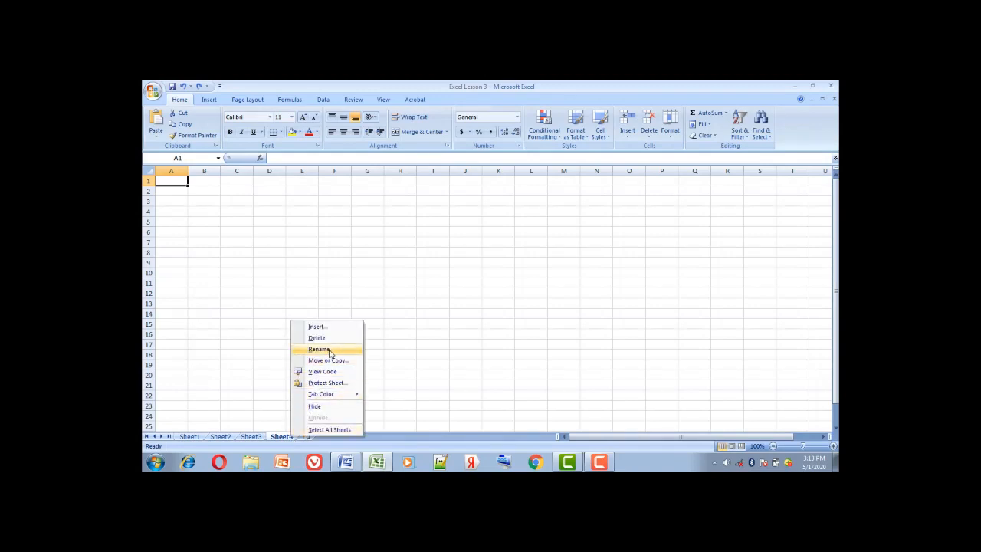
{"action": "left_click", "coordinate": [330, 352]}
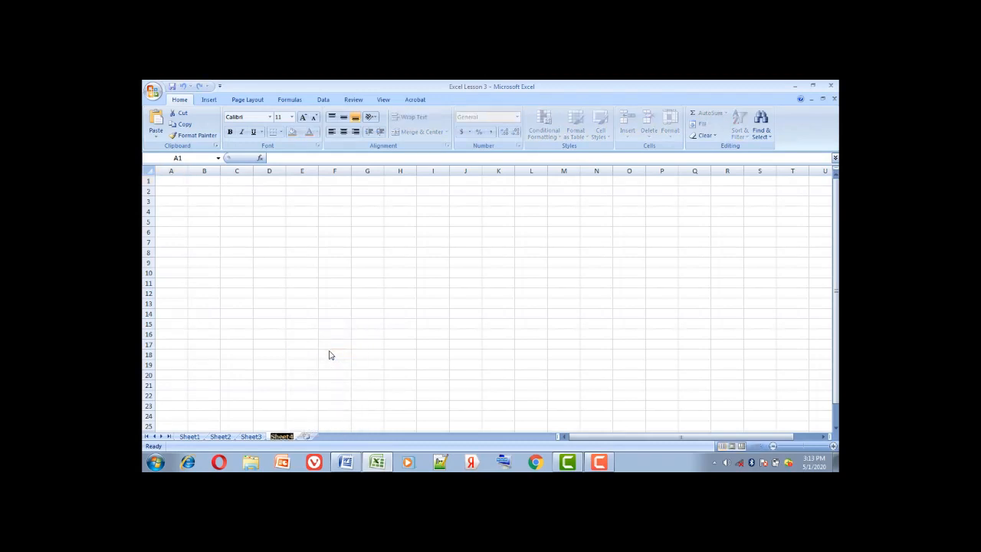
{"action": "type", "text": "Extra"}
{"action": "key", "text": "Return"}
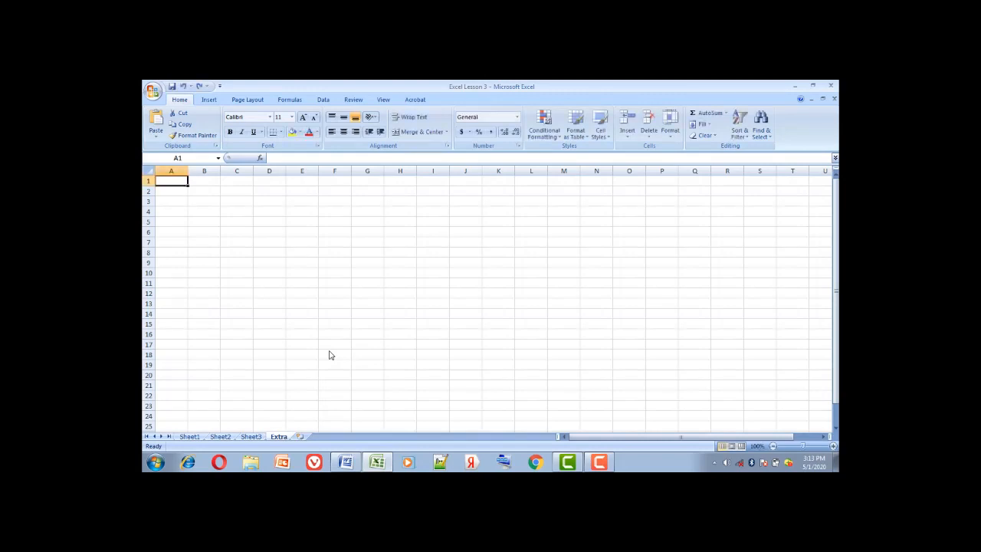
Step: View each of the four sheets and delete the Extra worksheet
{"action": "left_click", "coordinate": [190, 436]}
{"action": "left_click", "coordinate": [221, 437]}
{"action": "double_click", "coordinate": [253, 436]}
{"action": "left_click", "coordinate": [280, 437]}
{"action": "right_click", "coordinate": [282, 441]}
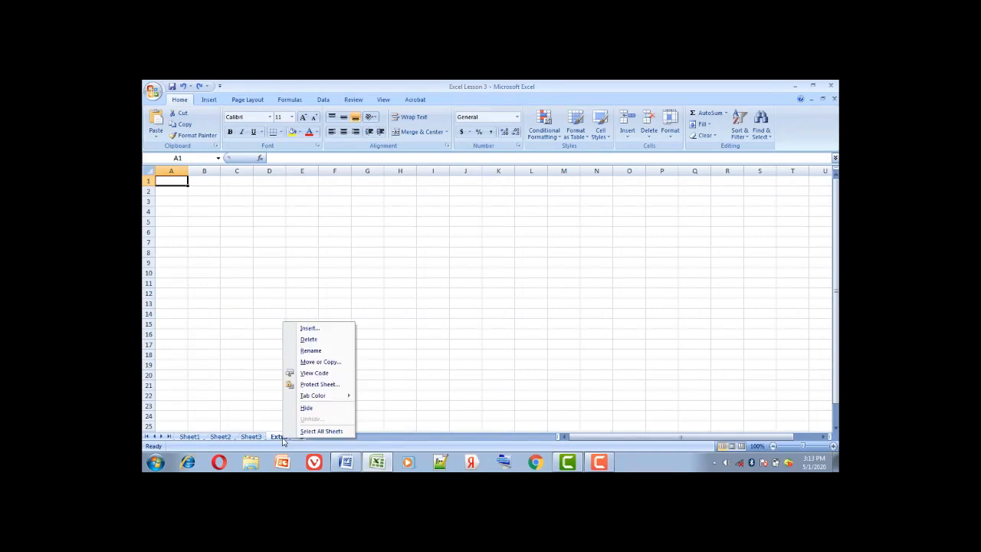
{"action": "left_click", "coordinate": [323, 343]}
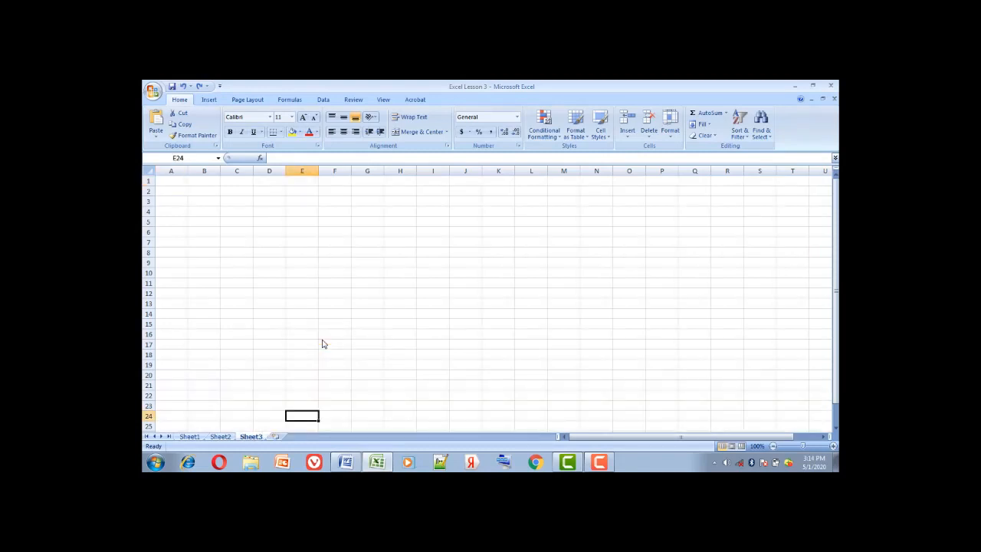
Step: View the remaining Sheet1, Sheet2 and Sheet3, and return to Sheet1
{"action": "left_click", "coordinate": [190, 436]}
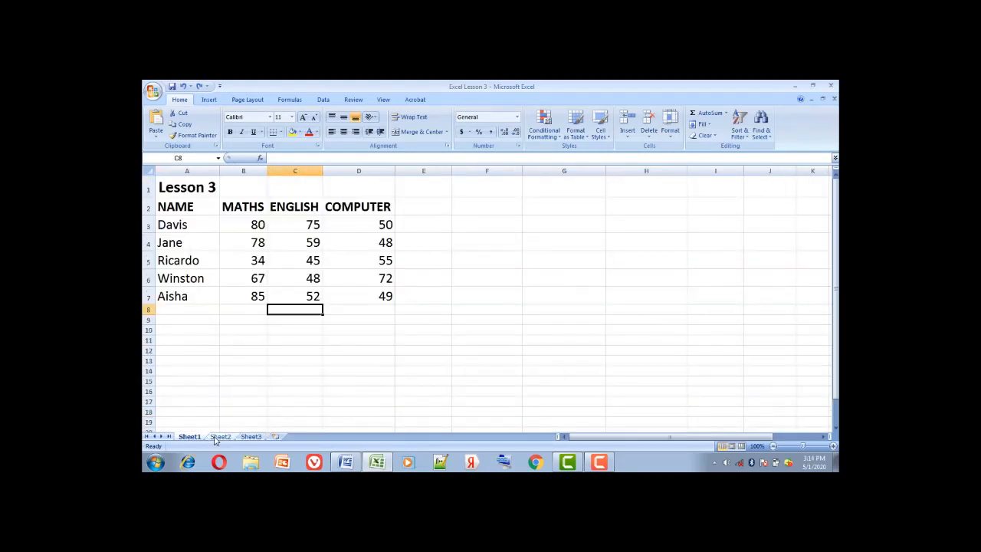
{"action": "left_click", "coordinate": [220, 436]}
{"action": "left_click", "coordinate": [251, 436]}
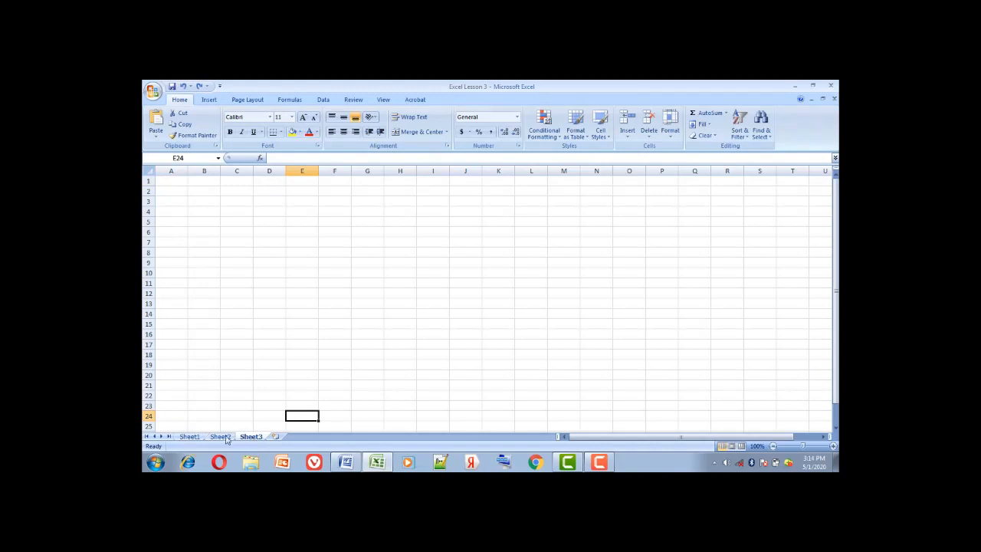
{"action": "left_click", "coordinate": [189, 436]}
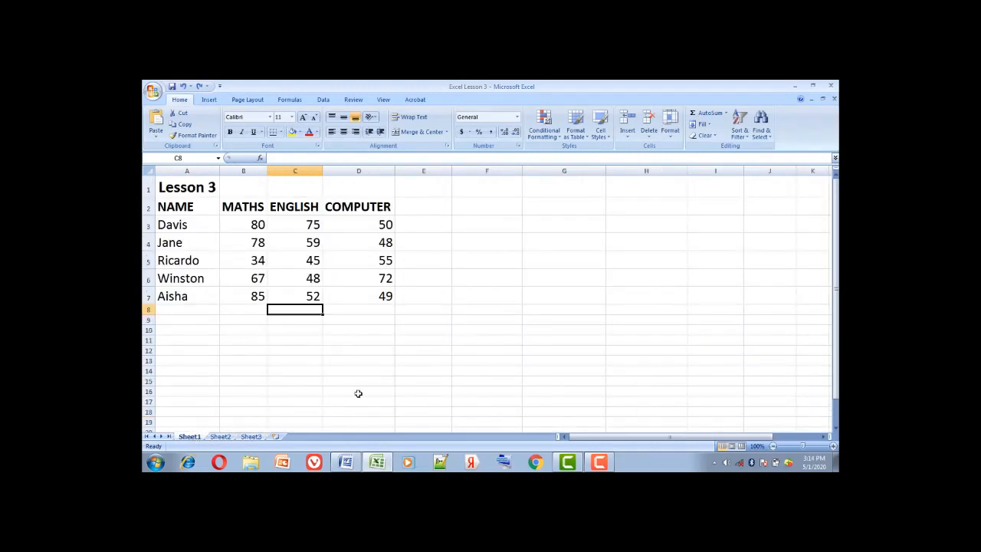
Step: Switch to Word to check the copy, cut and paste topic in the lesson outline, and return to Excel
{"action": "left_click", "coordinate": [346, 461]}
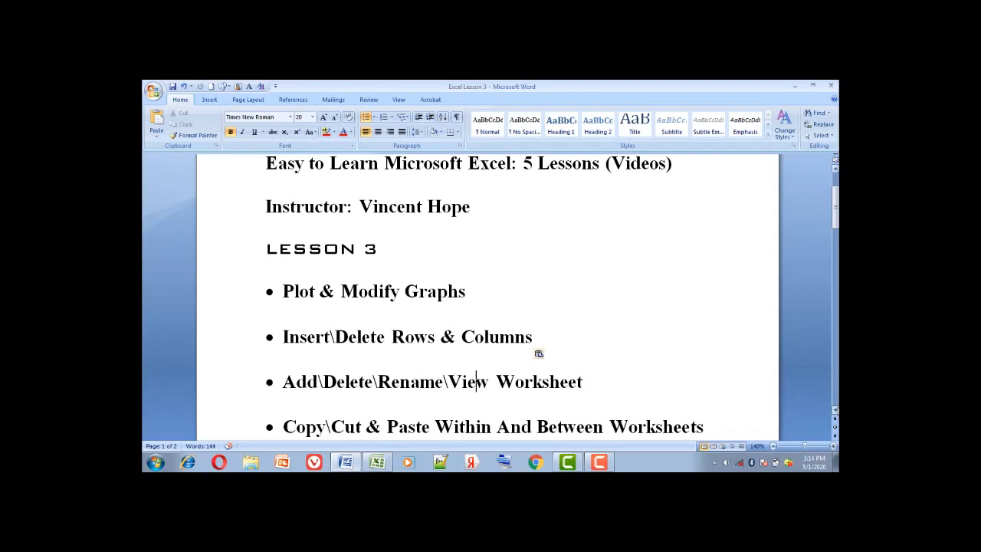
{"action": "left_click", "coordinate": [836, 410]}
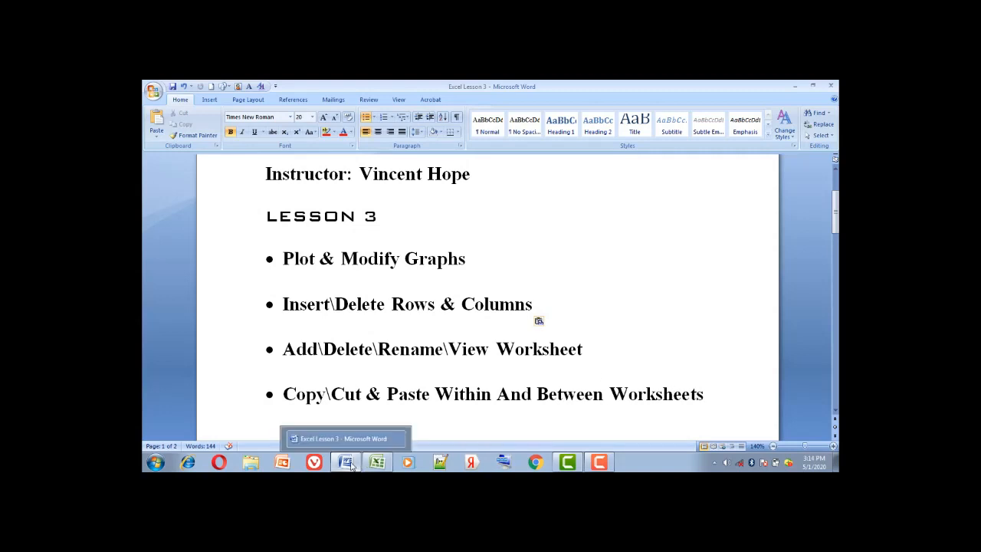
{"action": "left_click", "coordinate": [375, 463]}
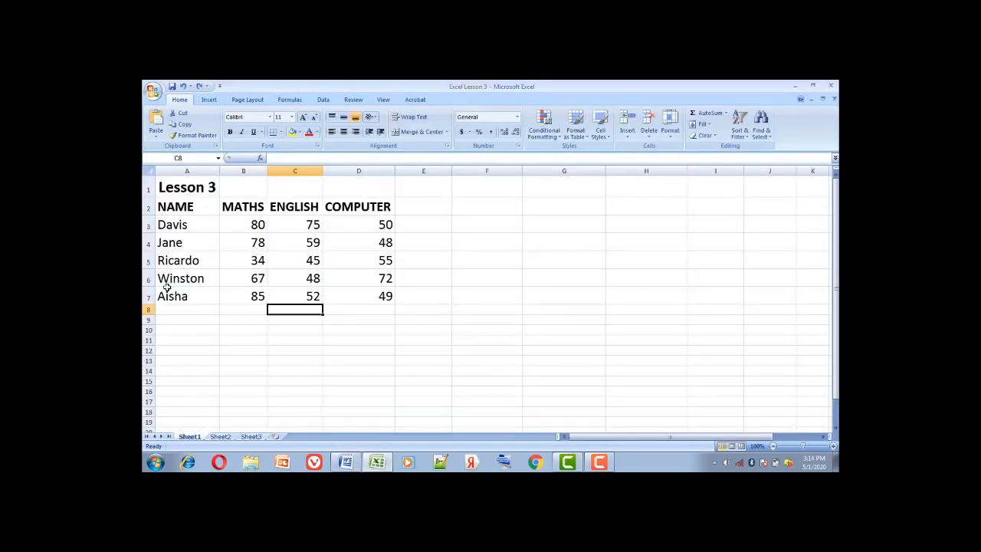
Step: Copy the NAME and MATHS columns, A2:B7, and paste them at cell G2 on the same sheet
{"action": "left_click_drag", "start_coordinate": [175, 205], "coordinate": [237, 289]}
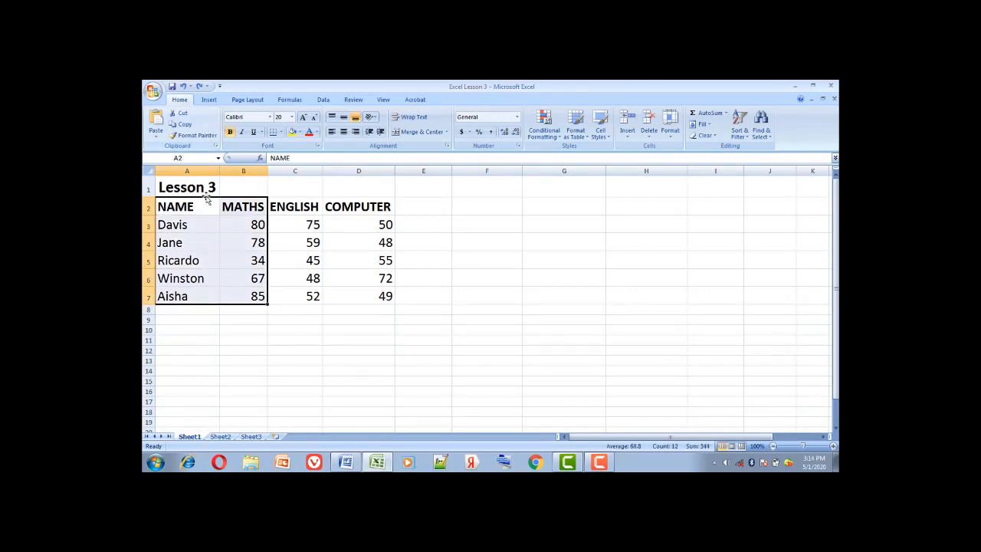
{"action": "left_click", "coordinate": [184, 124]}
{"action": "left_click", "coordinate": [549, 206]}
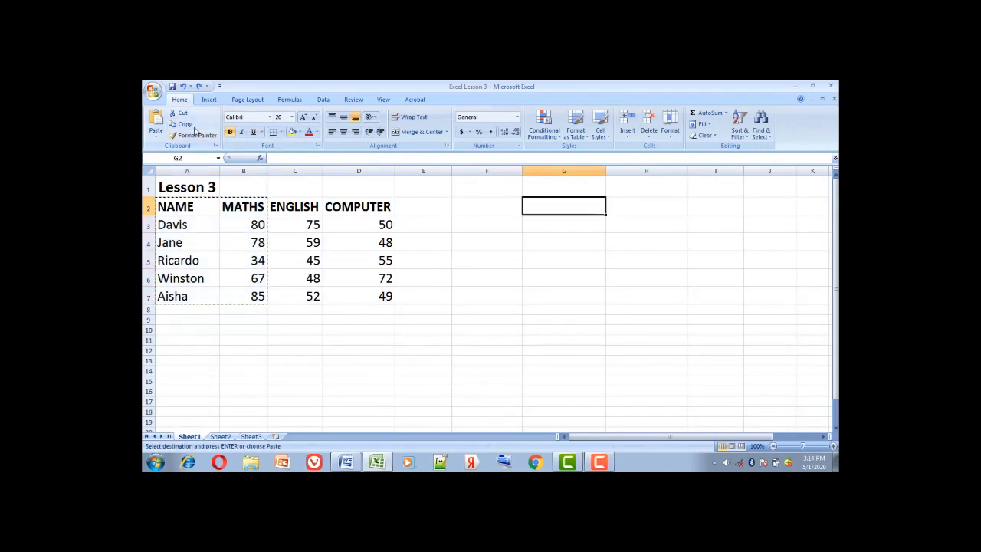
{"action": "left_click", "coordinate": [156, 118]}
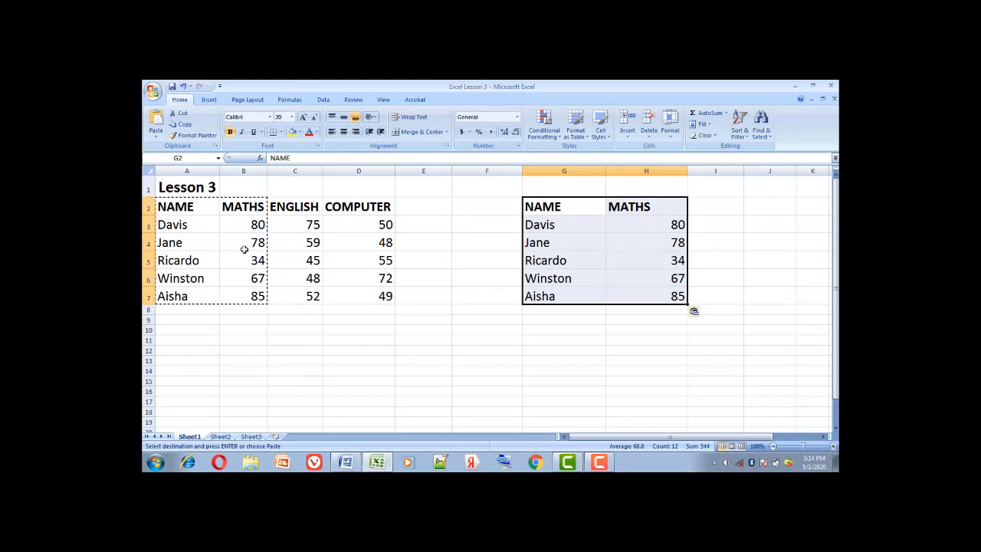
{"action": "key", "text": "Escape"}
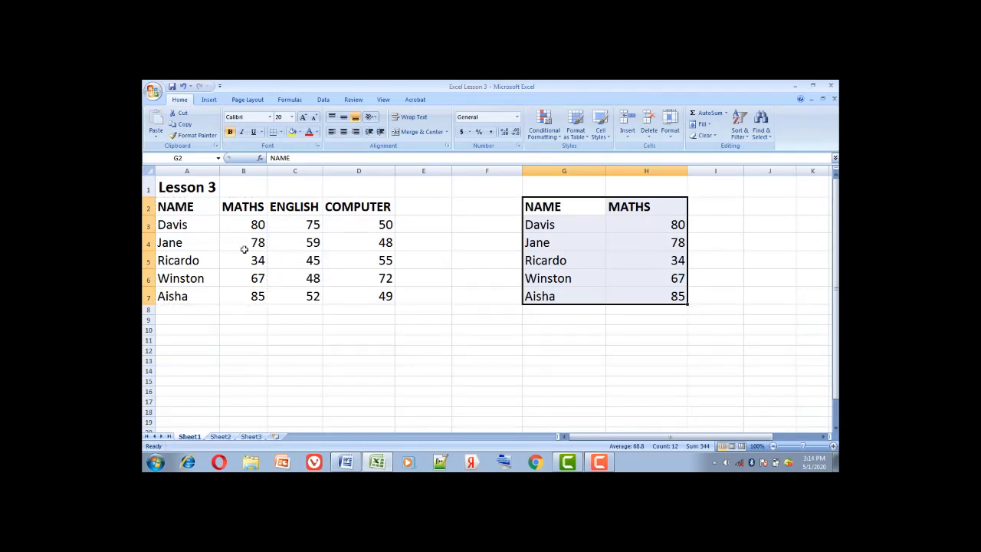
Step: Copy the ENGLISH and COMPUTER columns, C2:D7, and paste them at cell G10 on the same sheet
{"action": "left_click_drag", "start_coordinate": [299, 206], "coordinate": [370, 296]}
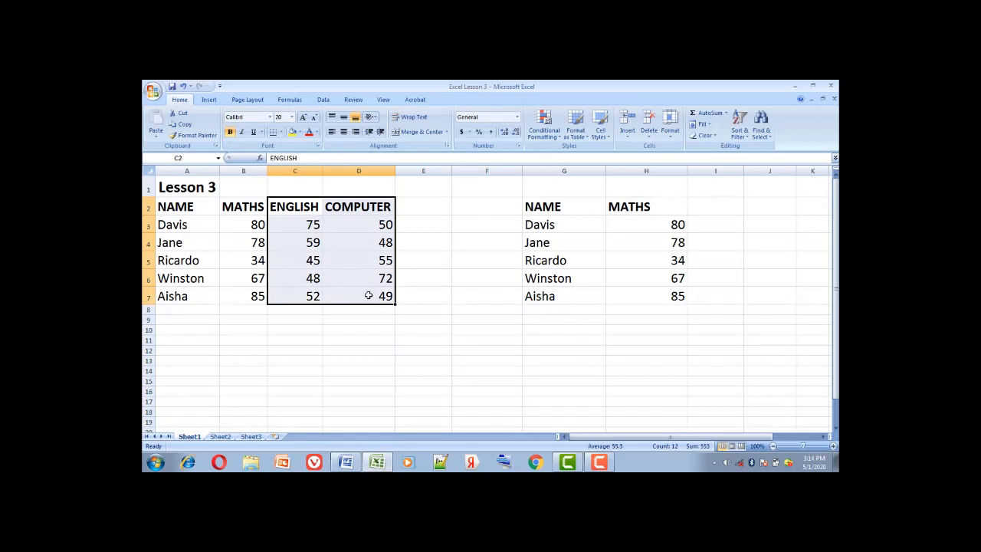
{"action": "right_click", "coordinate": [346, 243]}
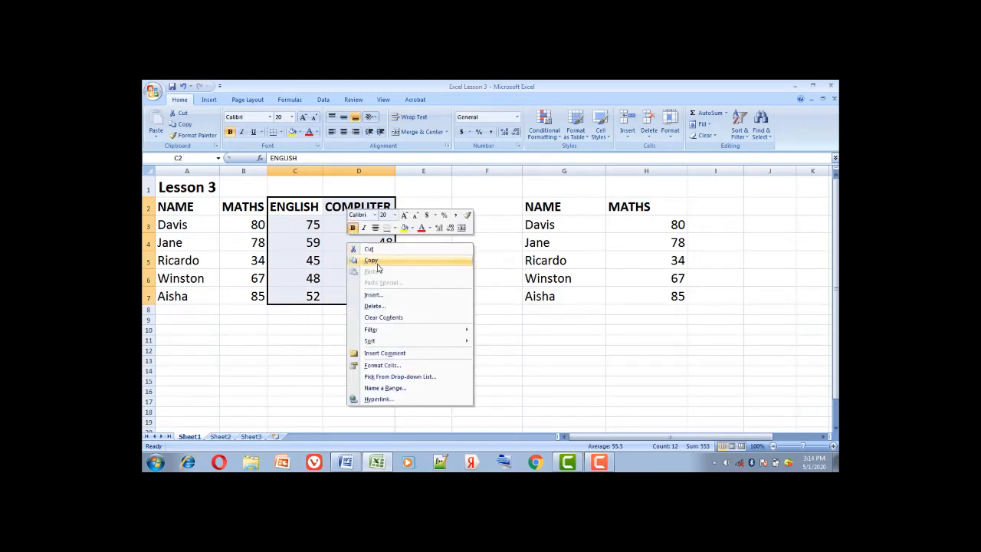
{"action": "left_click", "coordinate": [371, 261]}
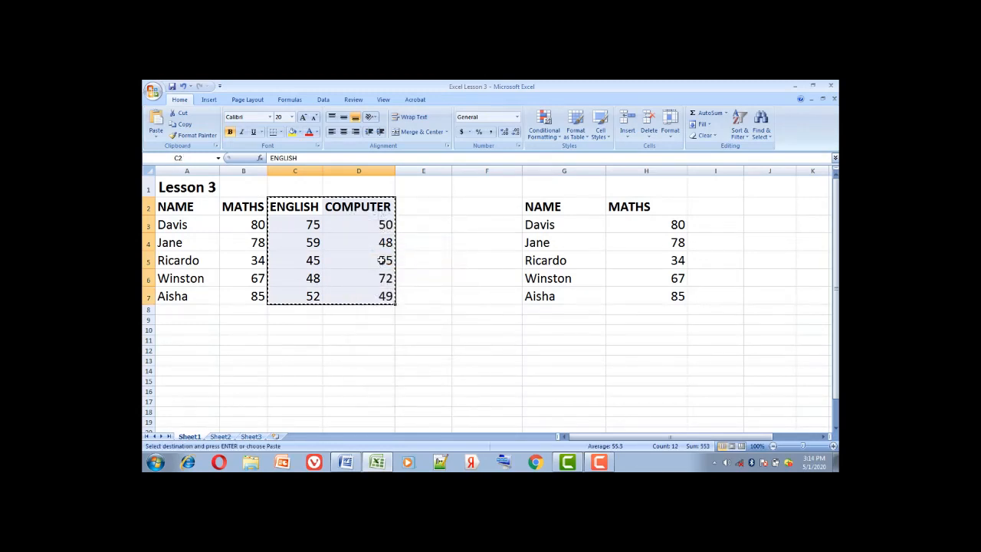
{"action": "left_click", "coordinate": [551, 331]}
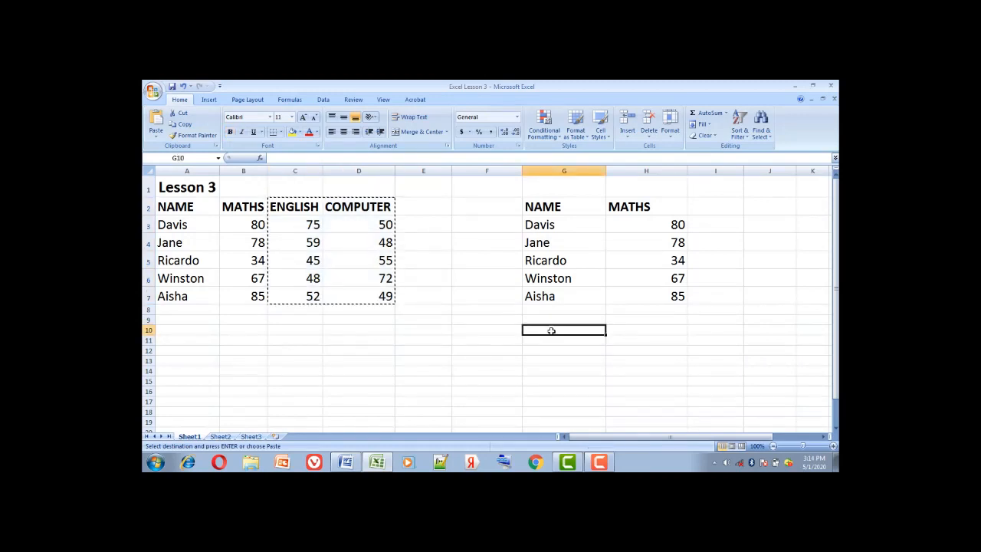
{"action": "right_click", "coordinate": [552, 331]}
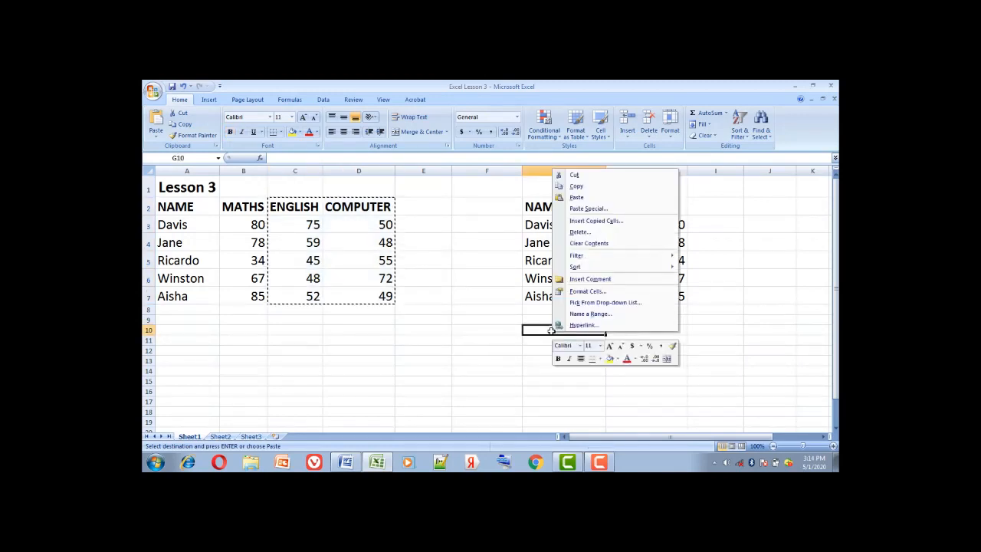
{"action": "left_click", "coordinate": [595, 199]}
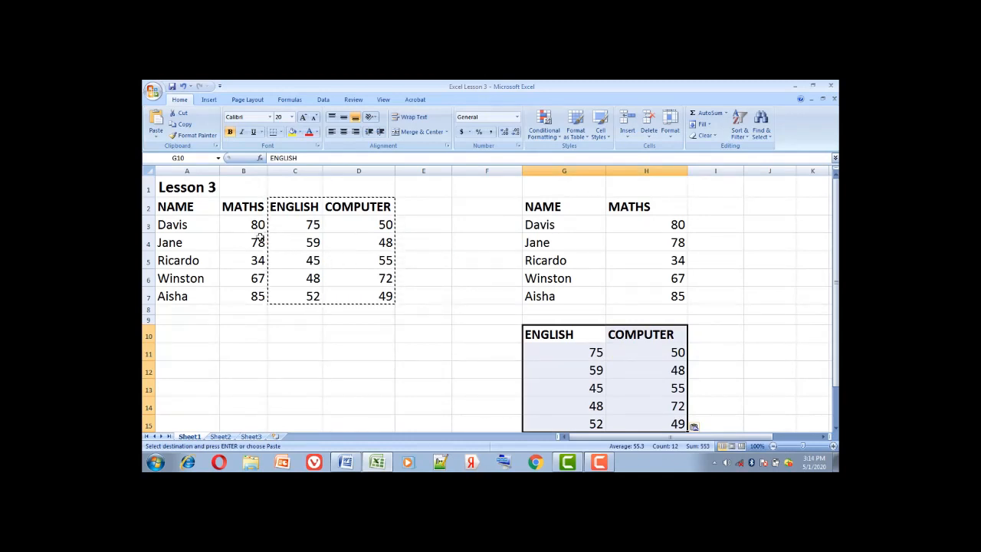
{"action": "key", "text": "Escape"}
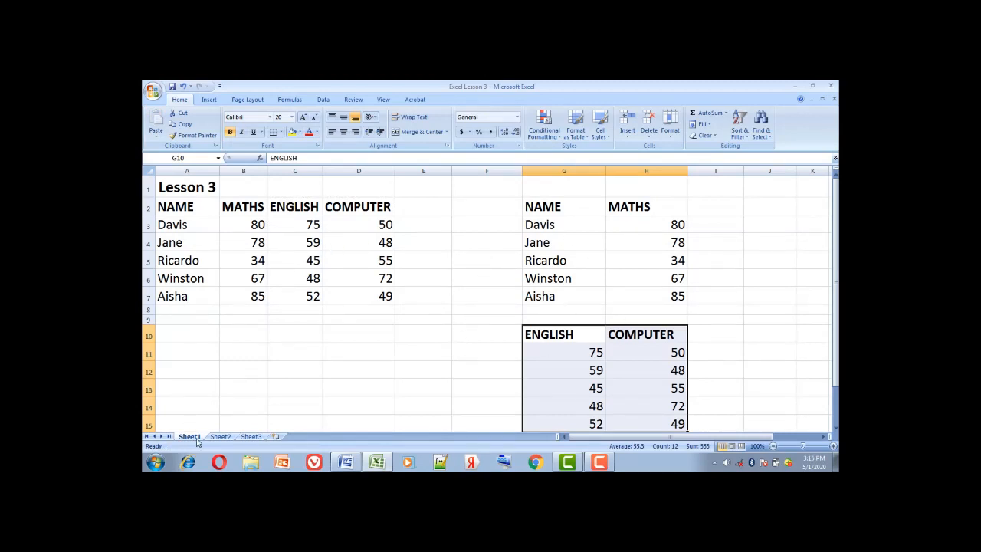
Step: View Sheet2 and Sheet3, and return to Sheet1
{"action": "left_click", "coordinate": [220, 437]}
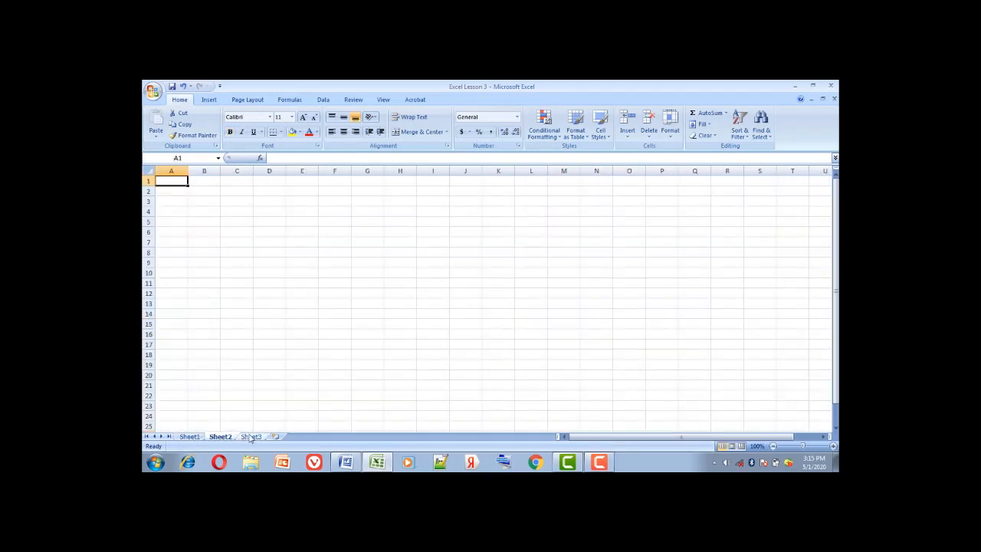
{"action": "left_click", "coordinate": [249, 436]}
{"action": "left_click", "coordinate": [190, 436]}
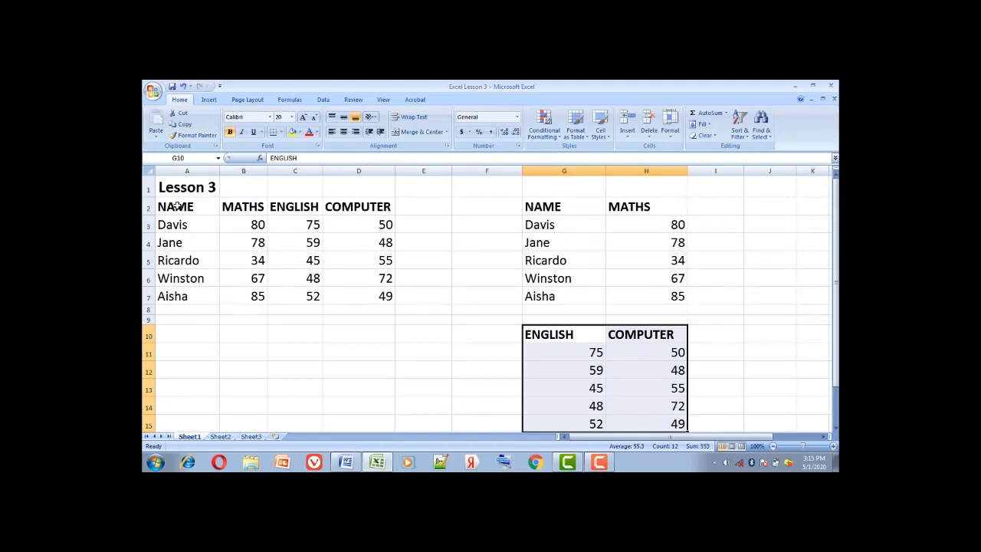
Step: Copy the NAME, MATHS and ENGLISH columns, A2:C7, from Sheet1 and paste them at cell B1 of Sheet2
{"action": "left_click_drag", "start_coordinate": [176, 206], "coordinate": [293, 292]}
{"action": "right_click", "coordinate": [276, 255]}
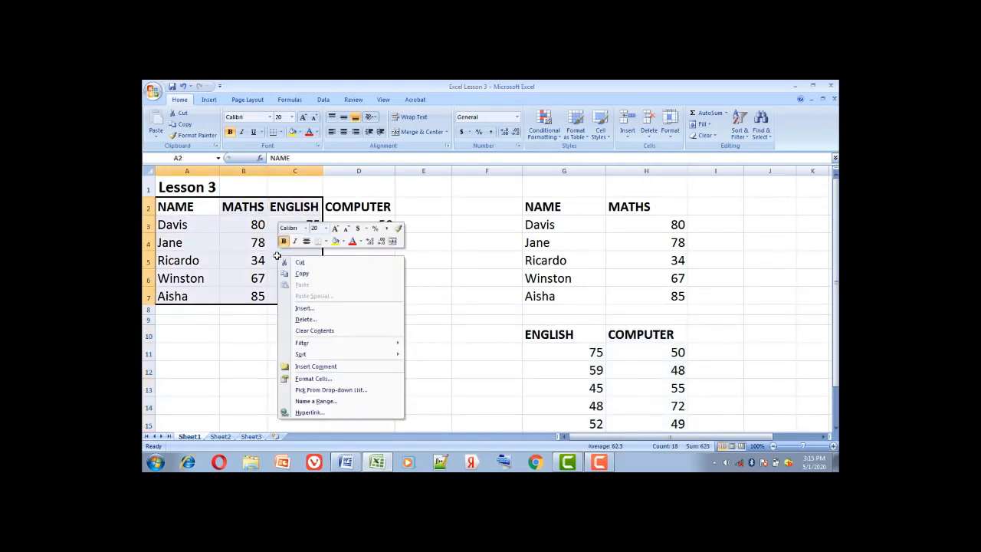
{"action": "left_click", "coordinate": [301, 273]}
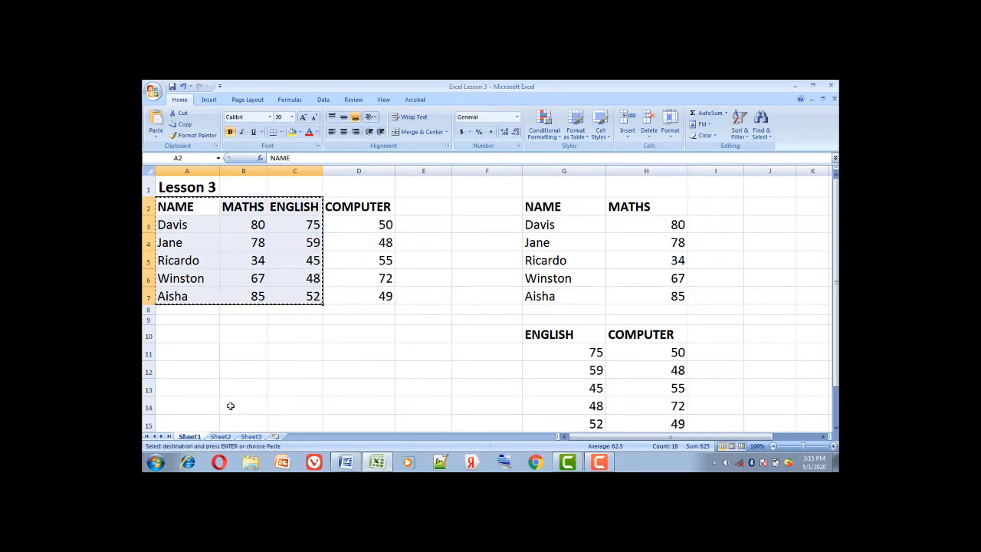
{"action": "left_click", "coordinate": [223, 436]}
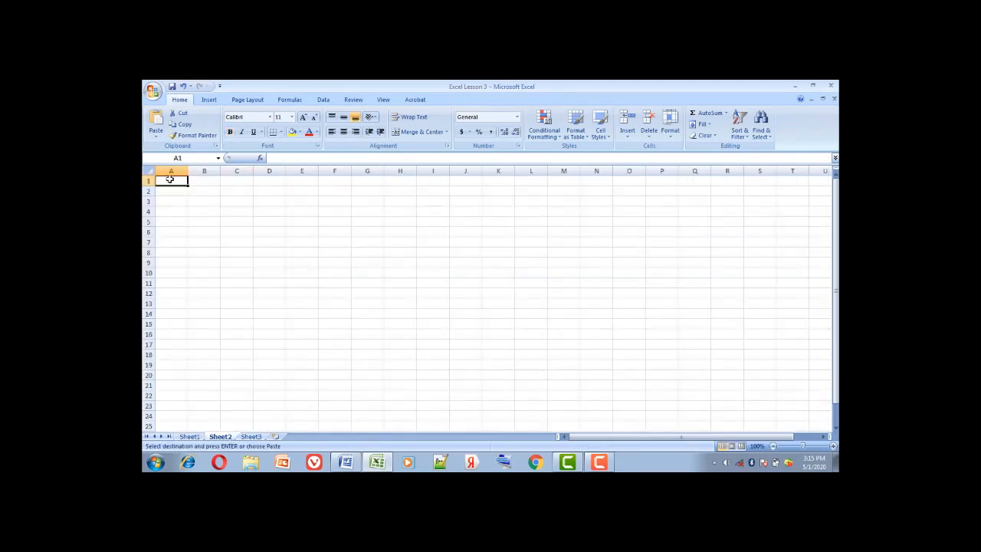
{"action": "left_click", "coordinate": [199, 182]}
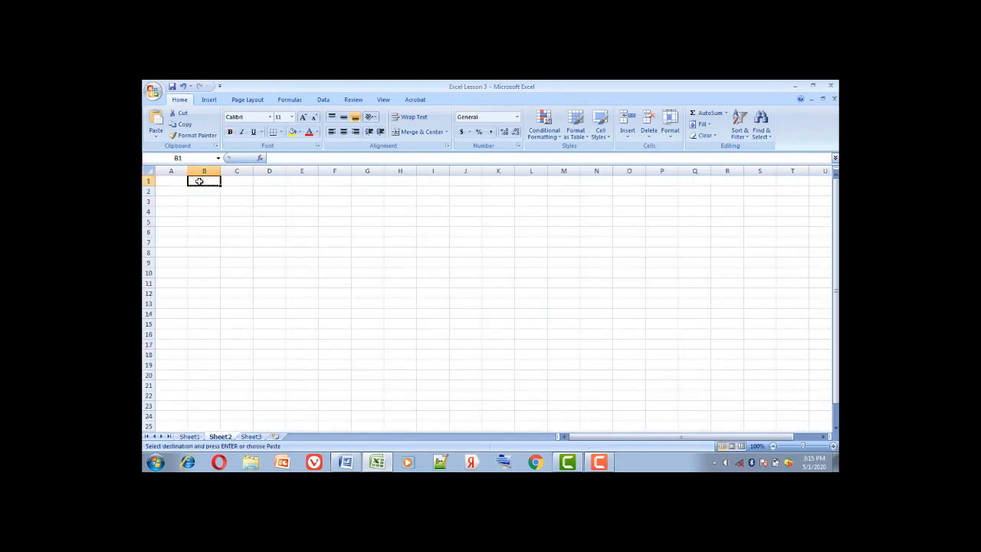
{"action": "right_click", "coordinate": [199, 181]}
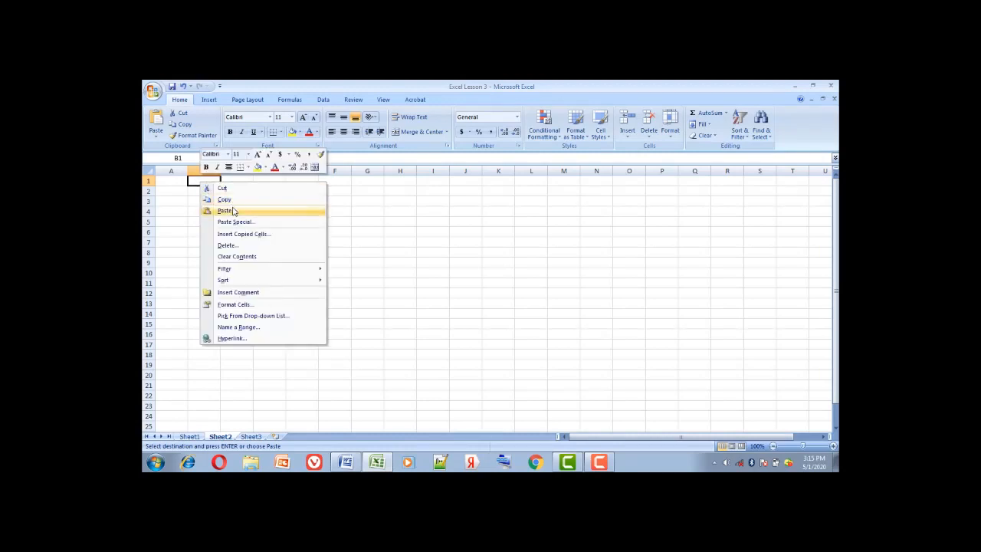
{"action": "left_click", "coordinate": [225, 211]}
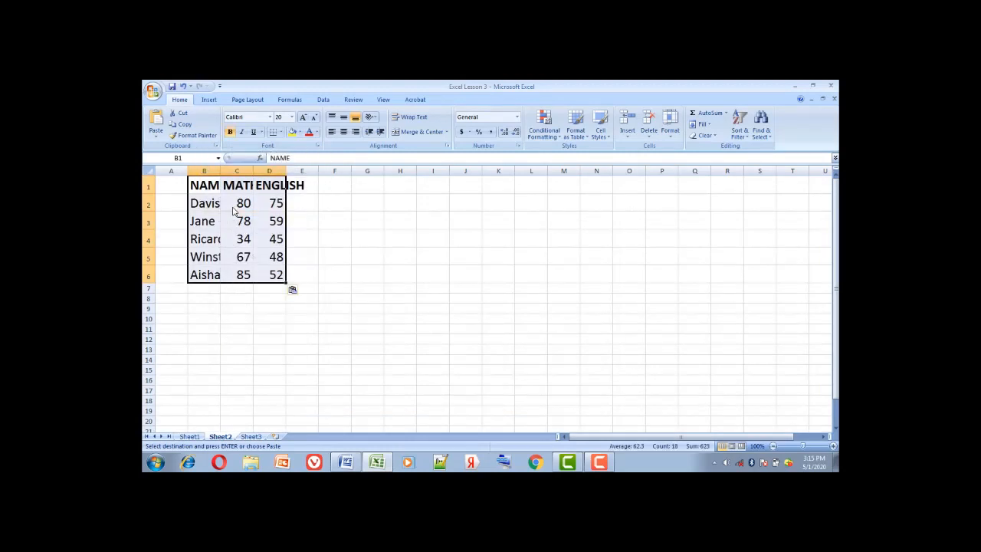
Step: Widen columns B, C and D on Sheet2 to fit the pasted names and headings
{"action": "left_click", "coordinate": [323, 199]}
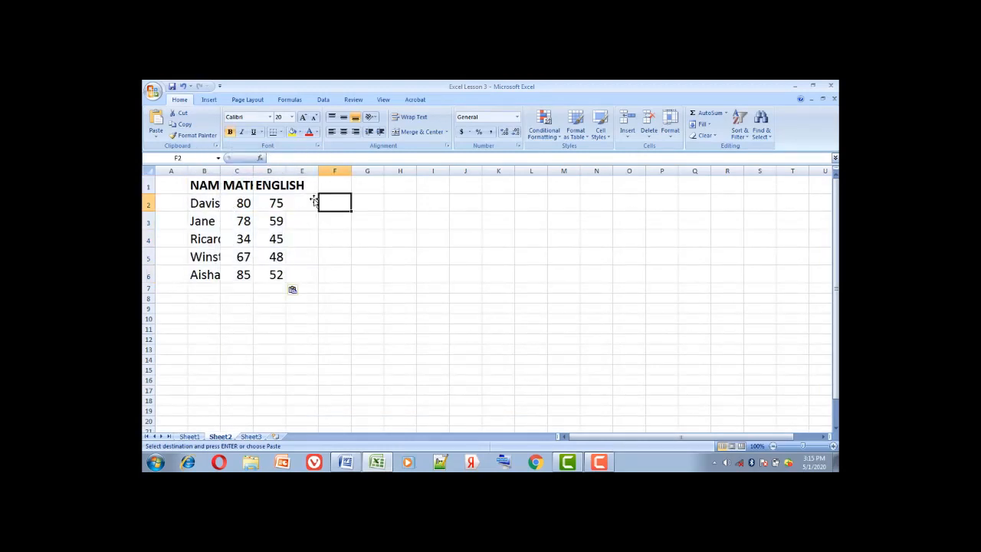
{"action": "double_click", "coordinate": [218, 172]}
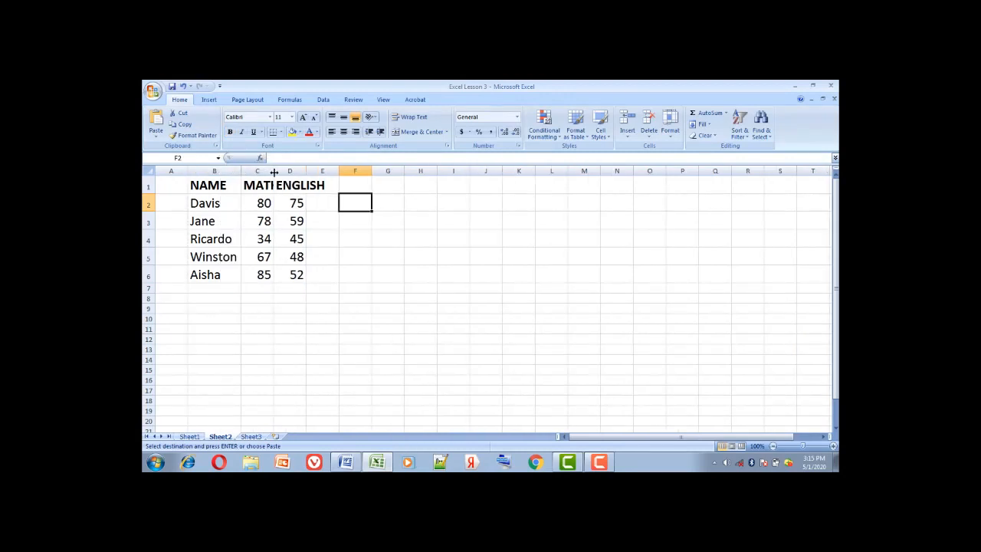
{"action": "left_click_drag", "start_coordinate": [273, 172], "coordinate": [344, 173]}
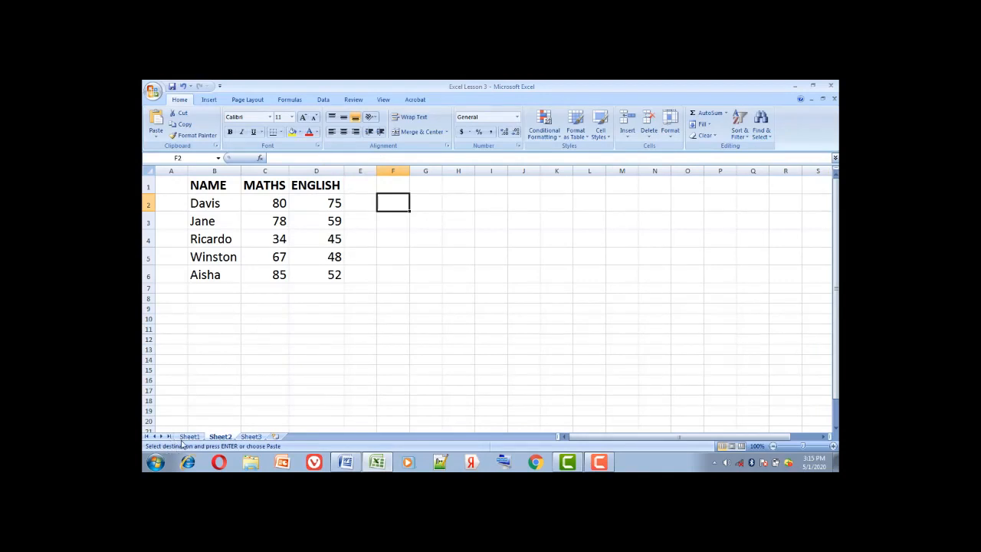
Step: Copy the MATHS and ENGLISH columns, B2:C7, from Sheet1 and paste them at cell A1 of Sheet3
{"action": "left_click", "coordinate": [188, 436]}
{"action": "left_click", "coordinate": [346, 243]}
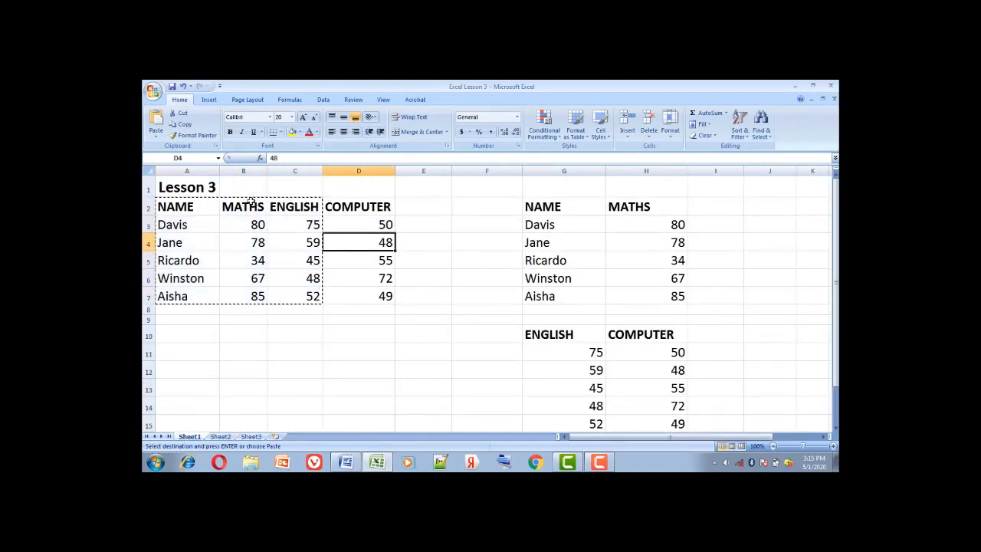
{"action": "key", "text": "Escape"}
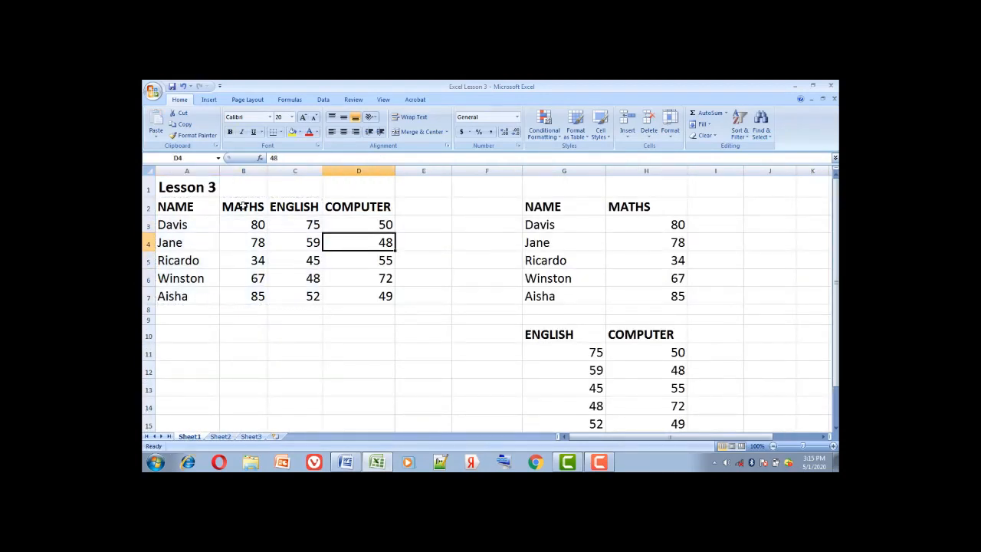
{"action": "left_click_drag", "start_coordinate": [242, 205], "coordinate": [315, 294]}
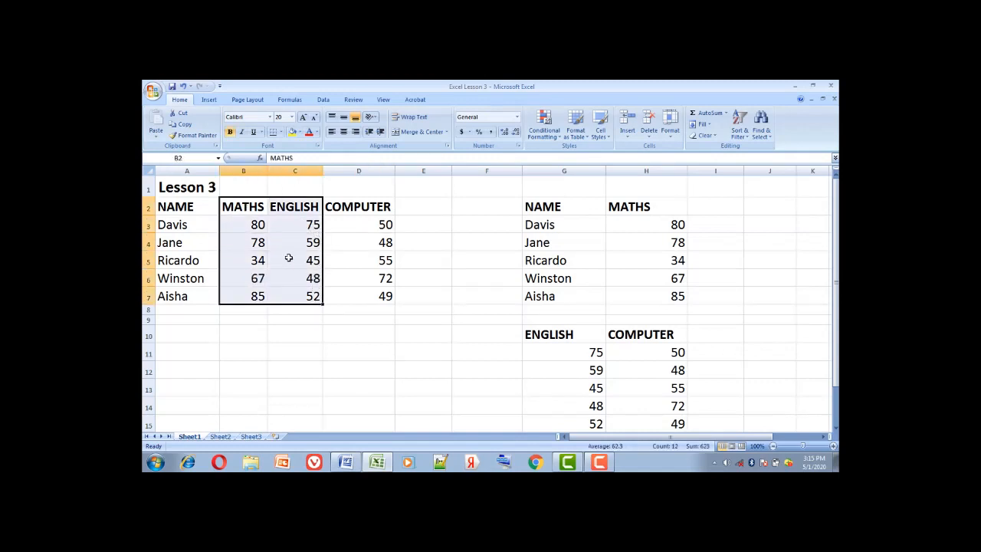
{"action": "left_click", "coordinate": [181, 124]}
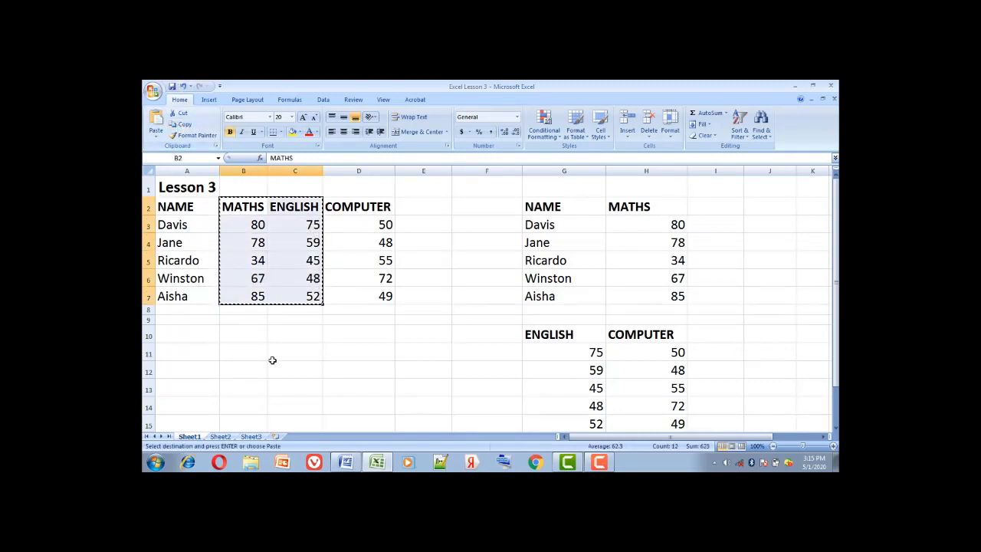
{"action": "left_click", "coordinate": [251, 436]}
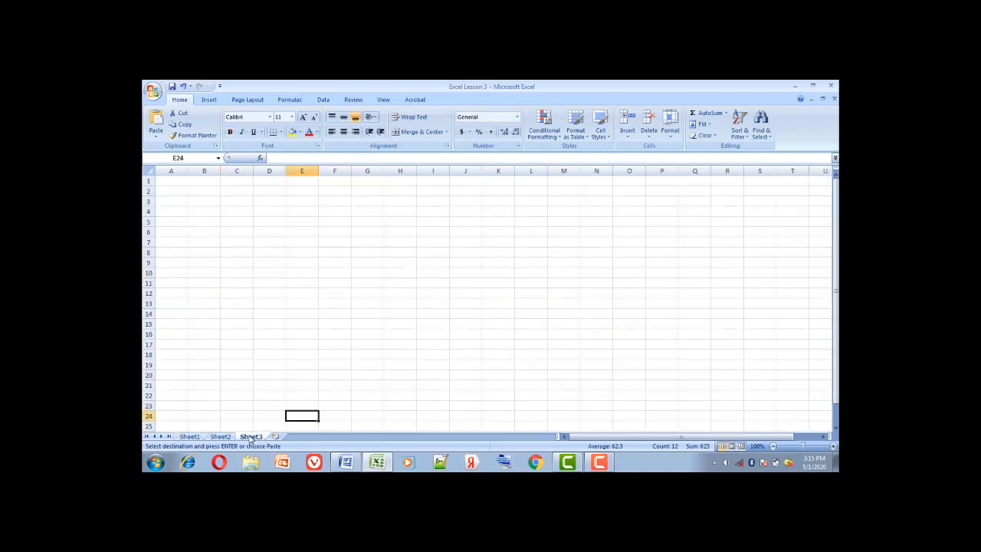
{"action": "left_click", "coordinate": [170, 180]}
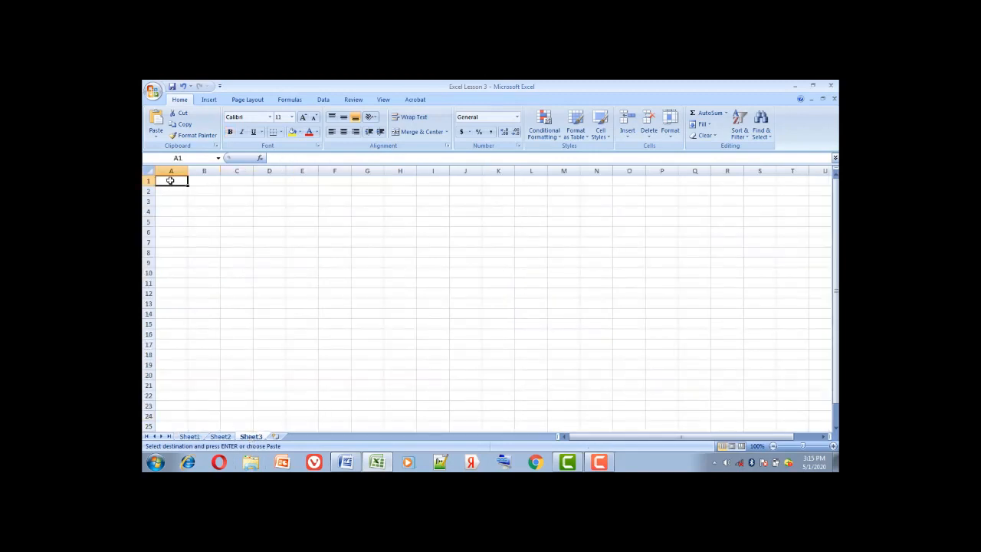
{"action": "left_click", "coordinate": [159, 121]}
Step: AutoFit the widths of columns A and B on Sheet3 to the pasted marks
{"action": "left_click", "coordinate": [265, 223]}
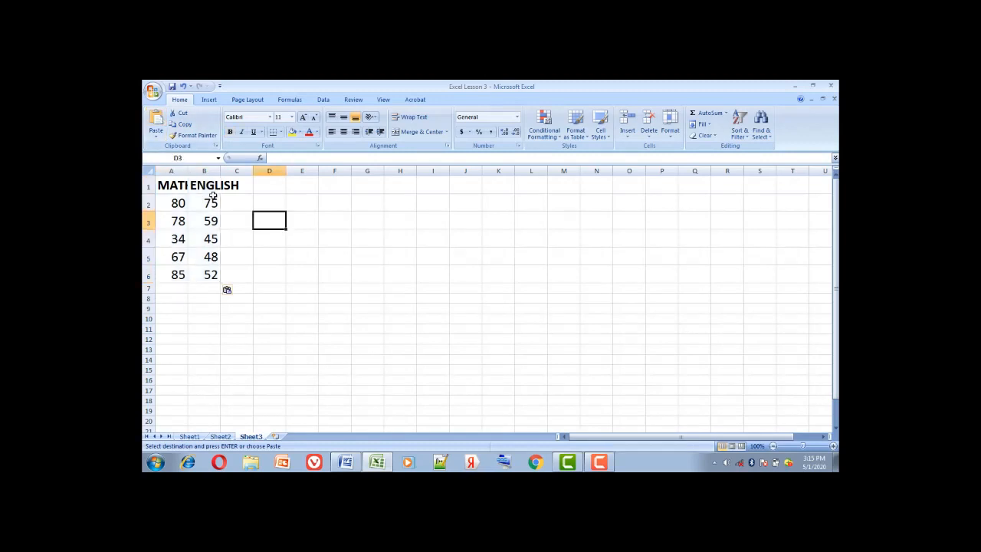
{"action": "double_click", "coordinate": [188, 171]}
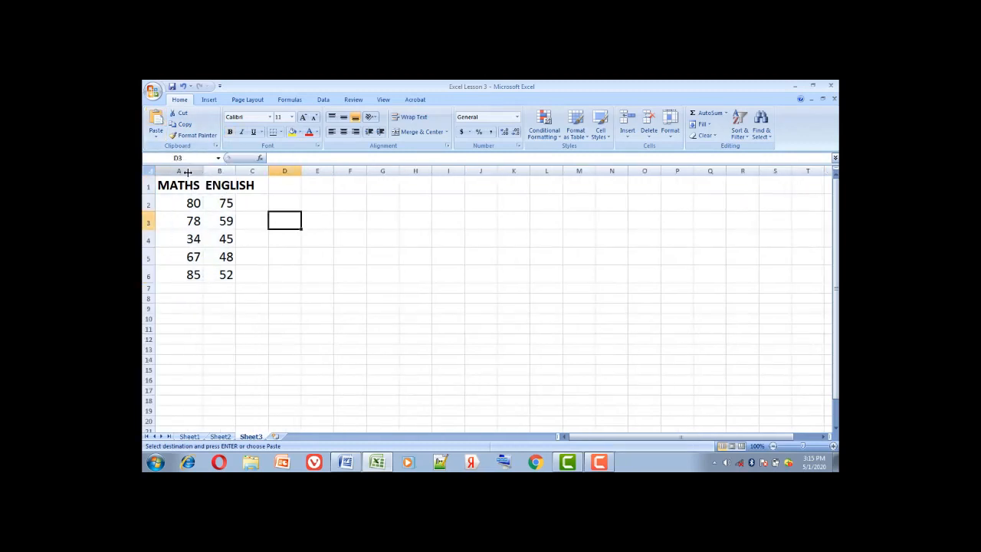
{"action": "double_click", "coordinate": [235, 170]}
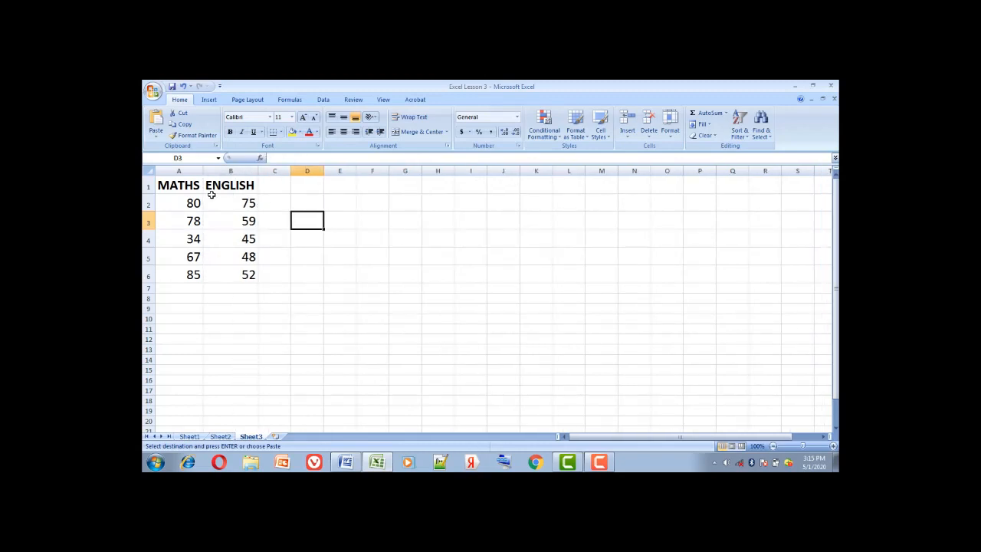
Step: Return to Sheet1, switch to Word to review the Lesson 3 topic list, and return to Excel
{"action": "left_click", "coordinate": [188, 437]}
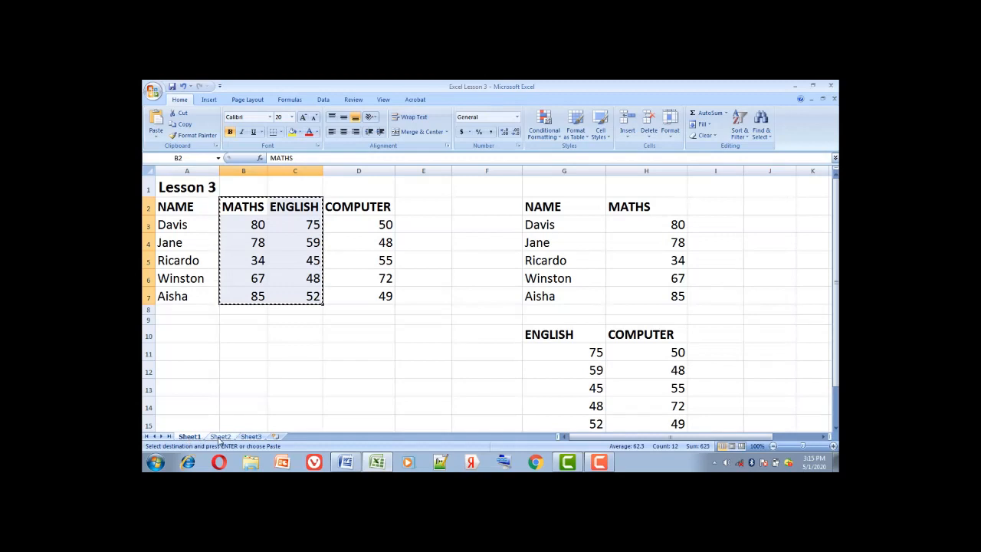
{"action": "left_click", "coordinate": [347, 462]}
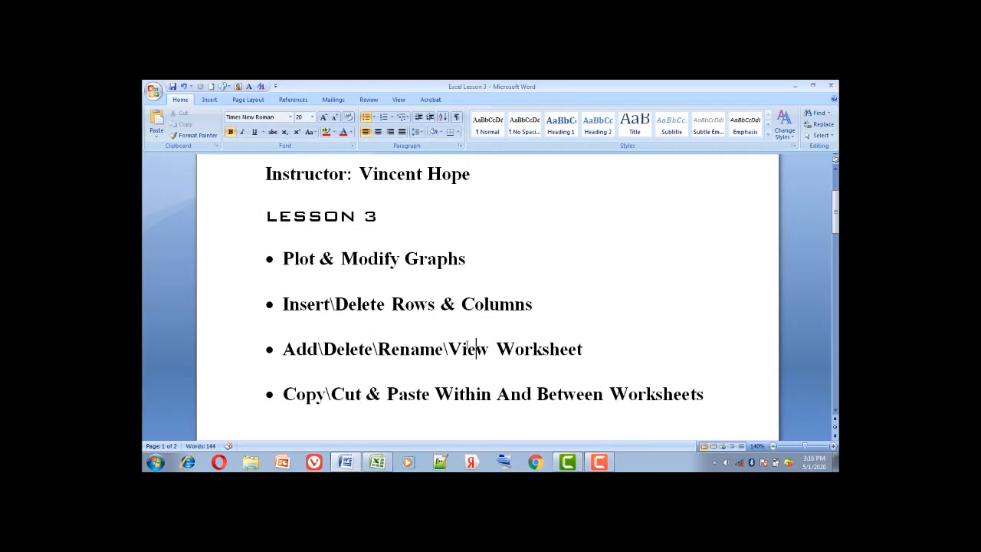
{"action": "left_click", "coordinate": [377, 462]}
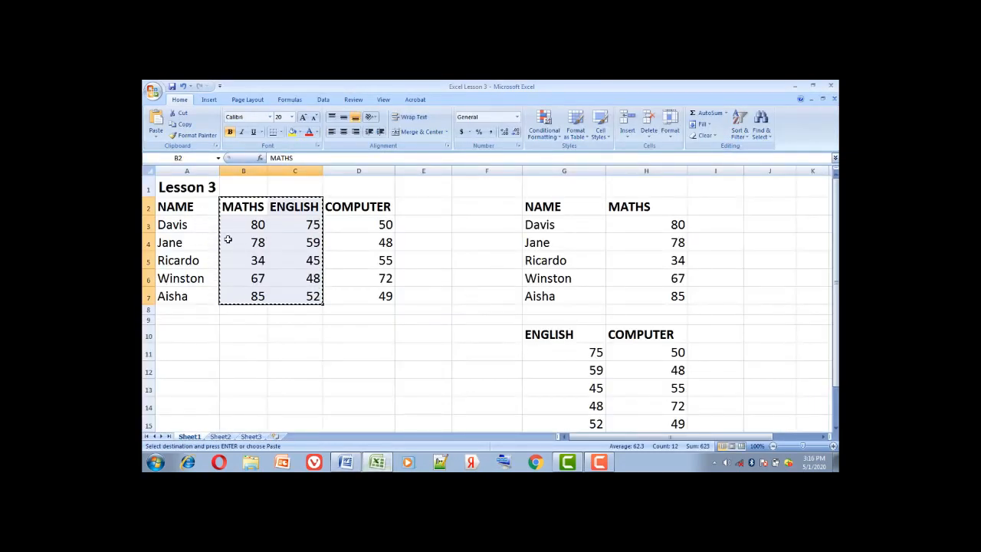
Step: Show Sheet1 in Page Layout view
{"action": "left_click", "coordinate": [732, 446]}
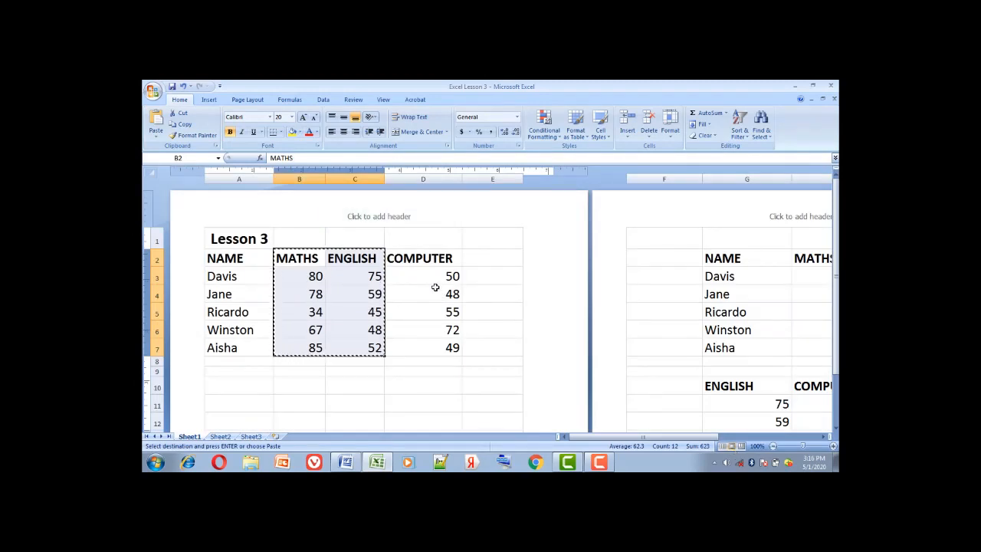
Step: Show Sheet1 in Page Break Preview, dismiss the welcome message, and return the sheet to Normal view
{"action": "left_click", "coordinate": [742, 446]}
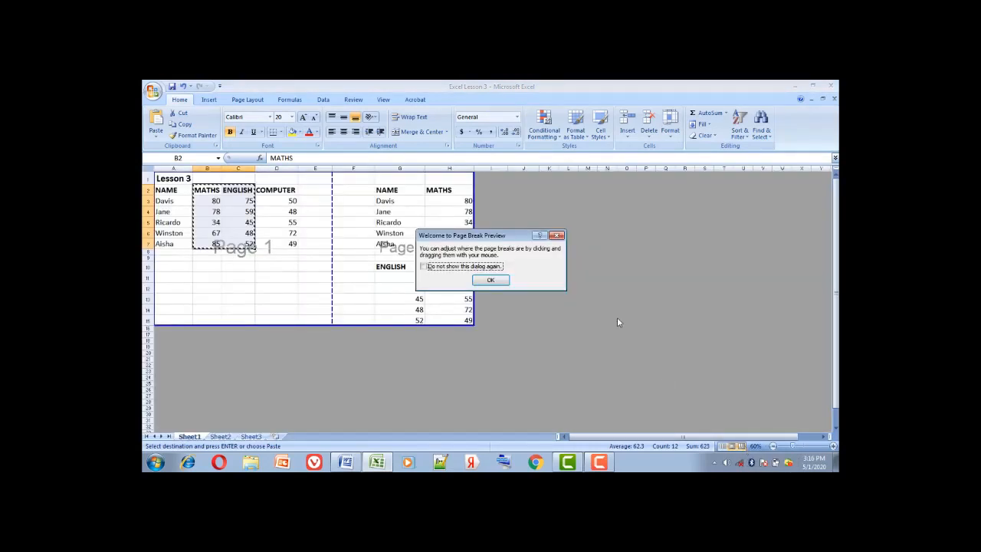
{"action": "left_click", "coordinate": [500, 280]}
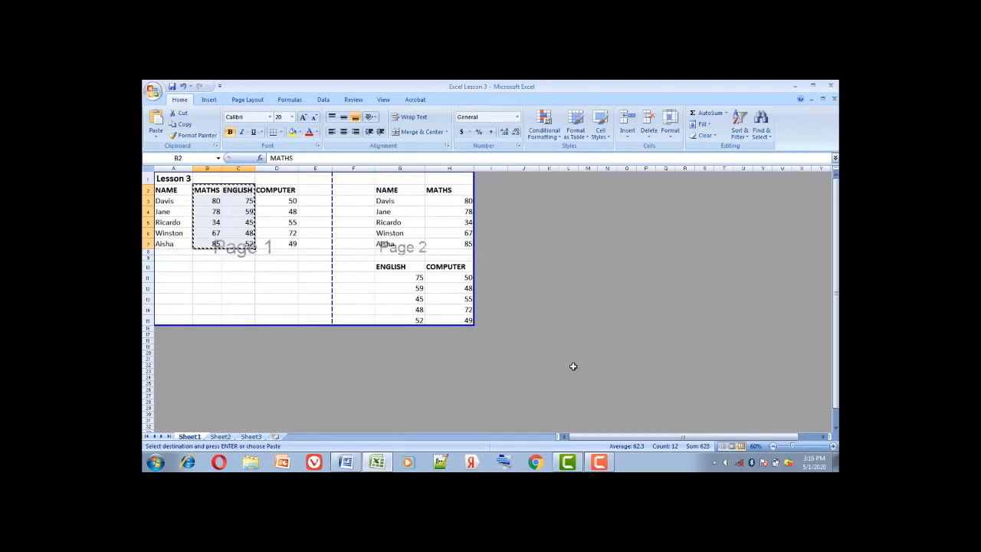
{"action": "left_click", "coordinate": [722, 446]}
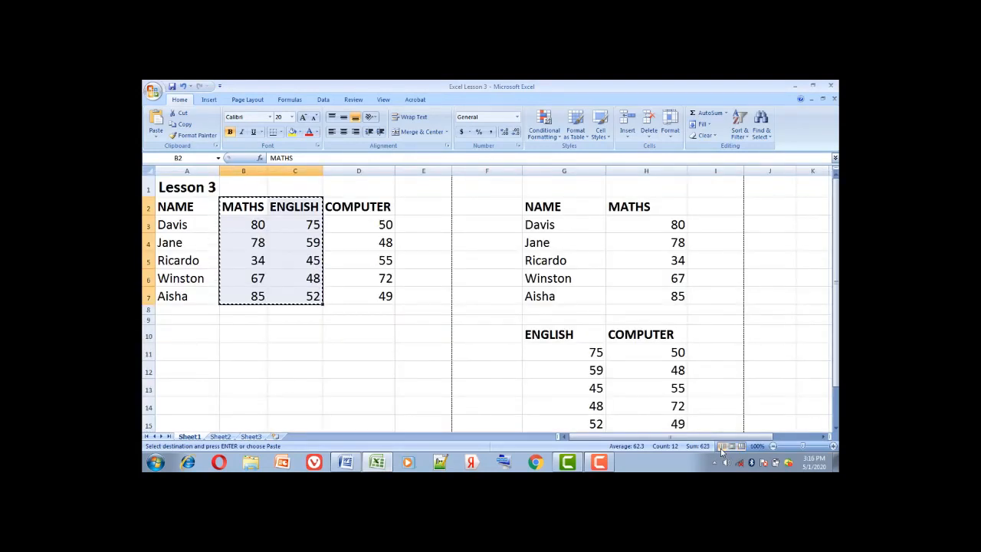
Step: Zoom Sheet1 out in steps of 10% to 70%
{"action": "left_click", "coordinate": [773, 446]}
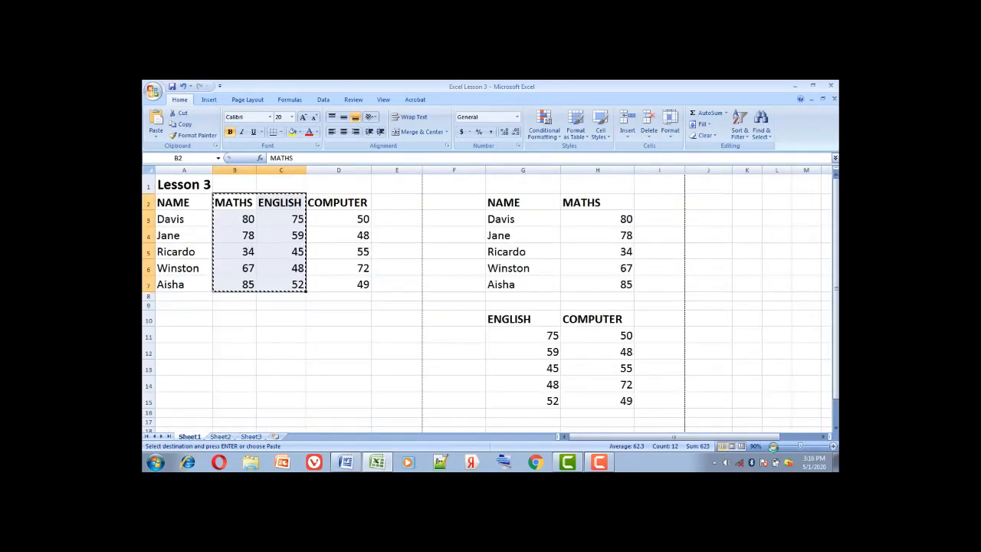
{"action": "left_click", "coordinate": [772, 446]}
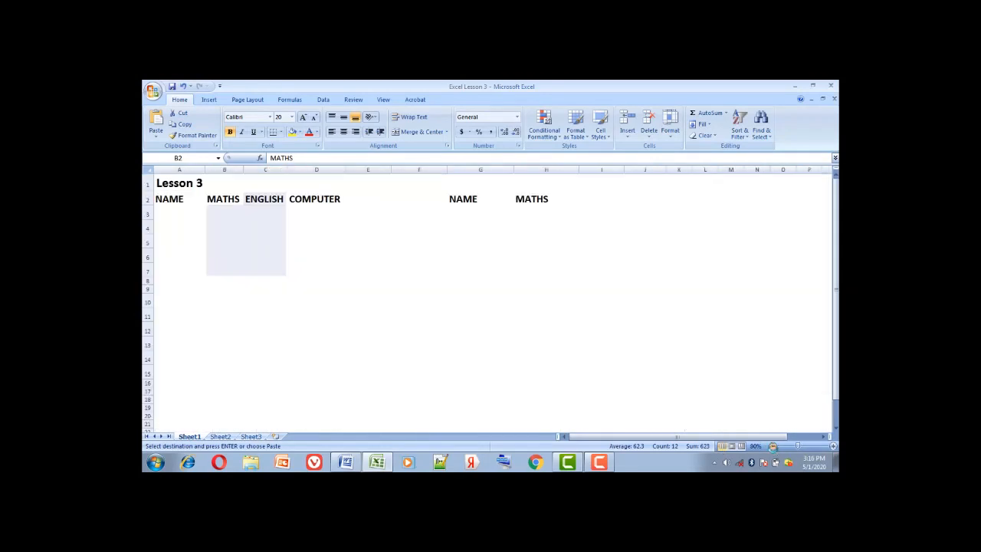
{"action": "left_click", "coordinate": [772, 446]}
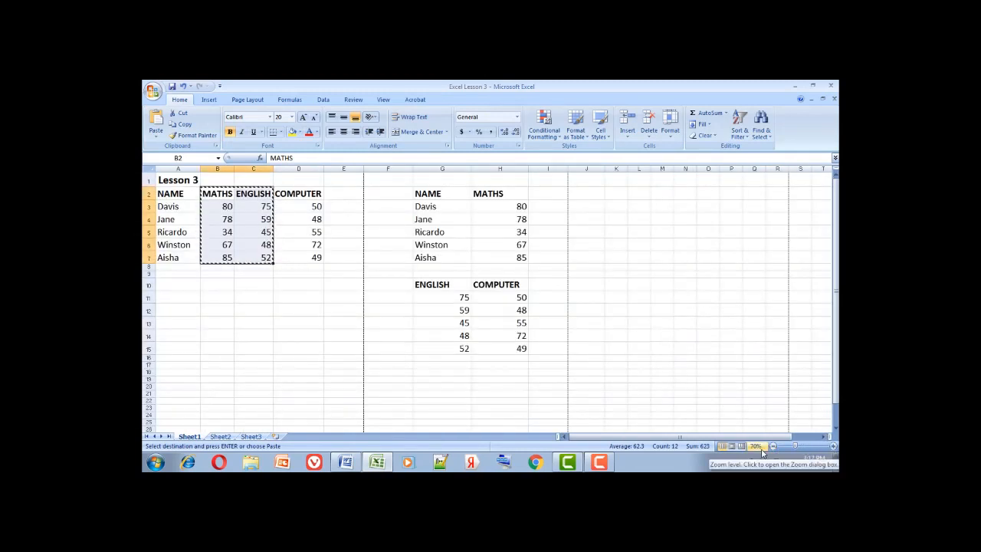
Step: Zoom Sheet1 in, in steps of 10%, to 120%
{"action": "left_click", "coordinate": [834, 447]}
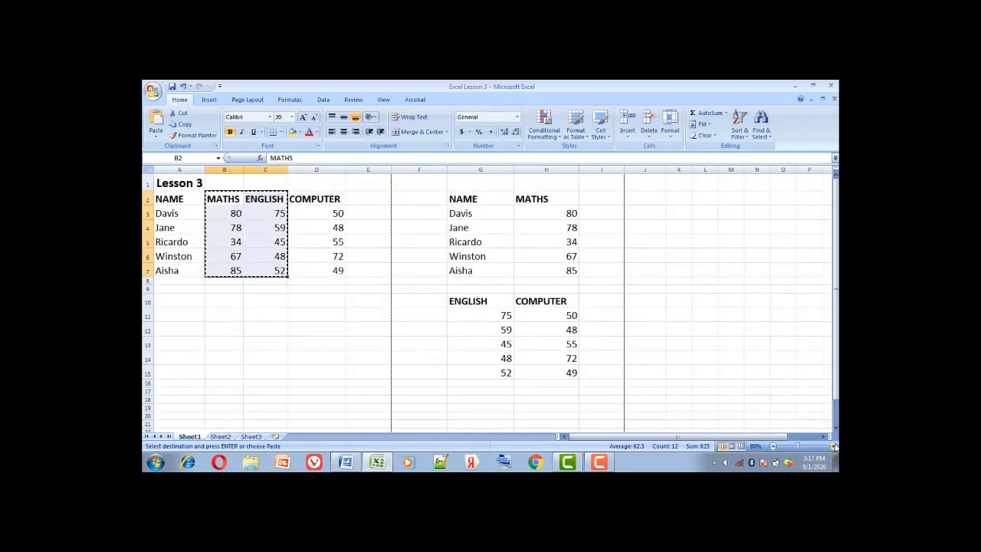
{"action": "left_click", "coordinate": [833, 447]}
{"action": "left_click", "coordinate": [834, 446]}
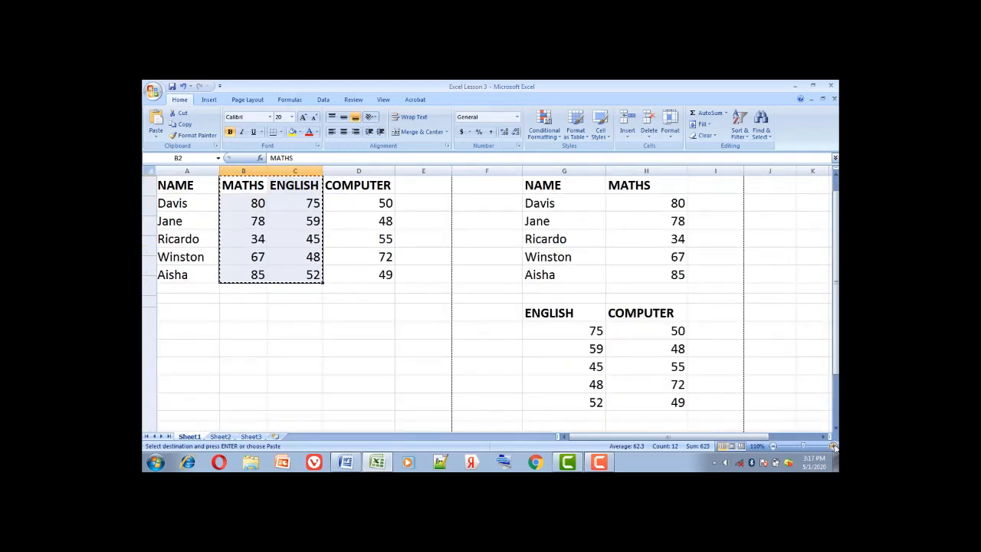
{"action": "left_click", "coordinate": [833, 446]}
{"action": "left_click", "coordinate": [834, 446]}
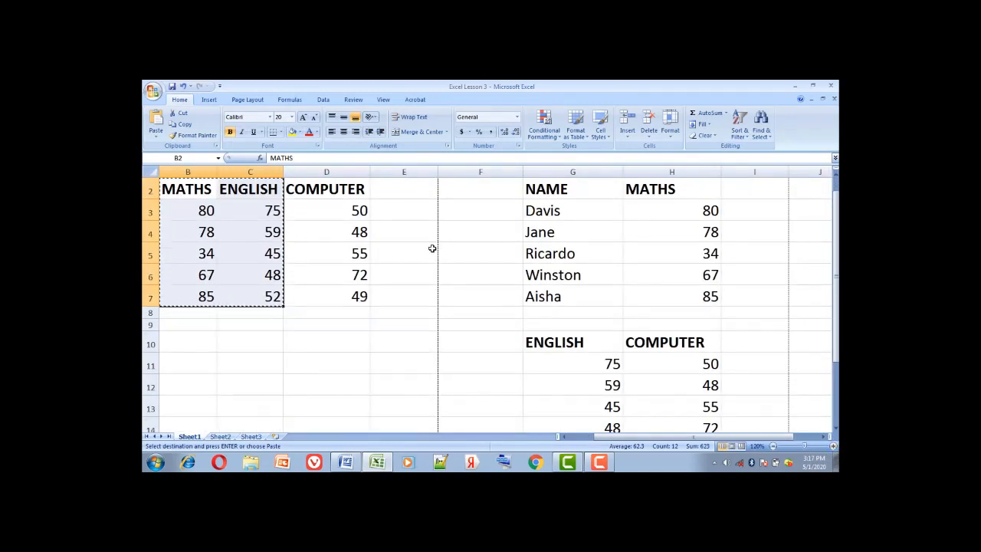
Step: Switch between Word and Excel to recap the Lesson 3 topic list against the marks table, ending in Excel
{"action": "left_click", "coordinate": [345, 463]}
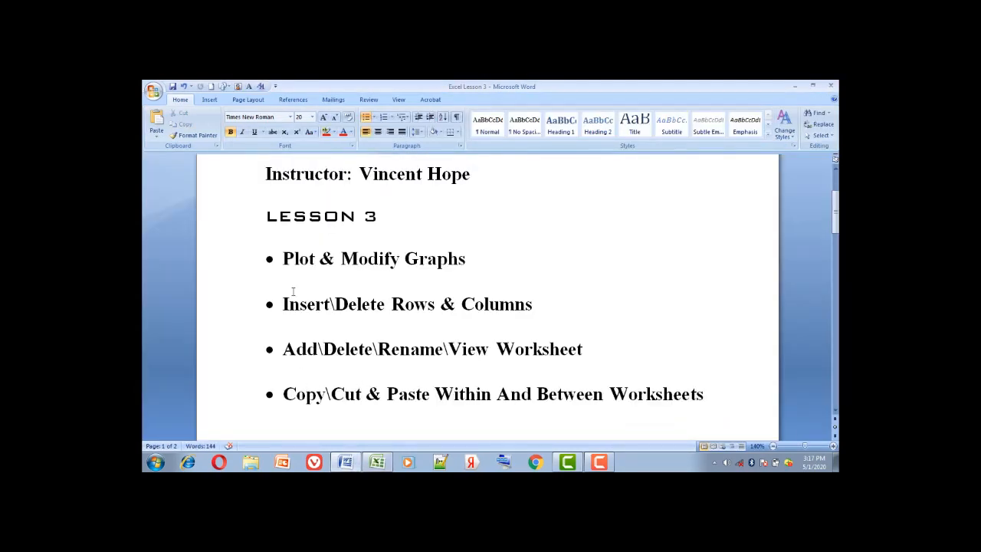
{"action": "left_click", "coordinate": [378, 463]}
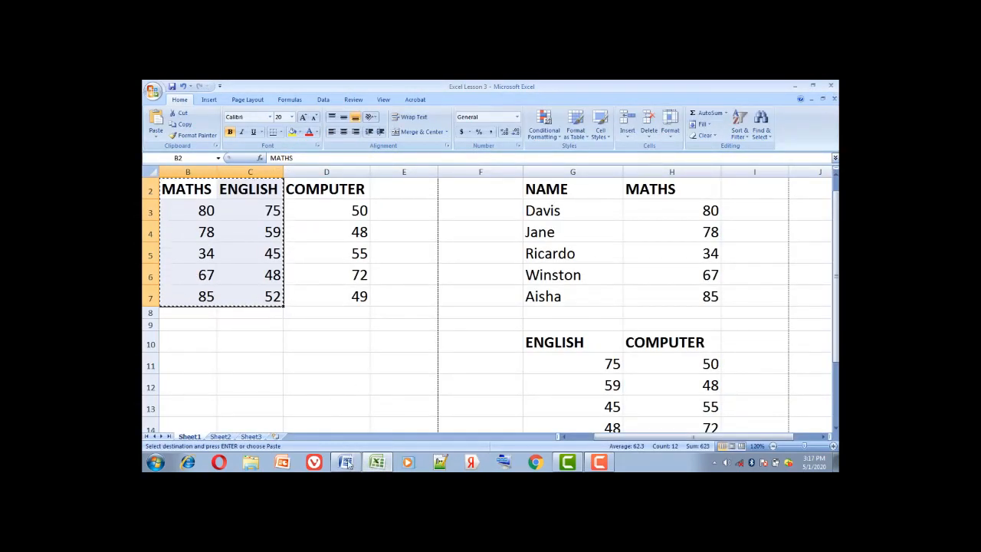
{"action": "left_click", "coordinate": [347, 462]}
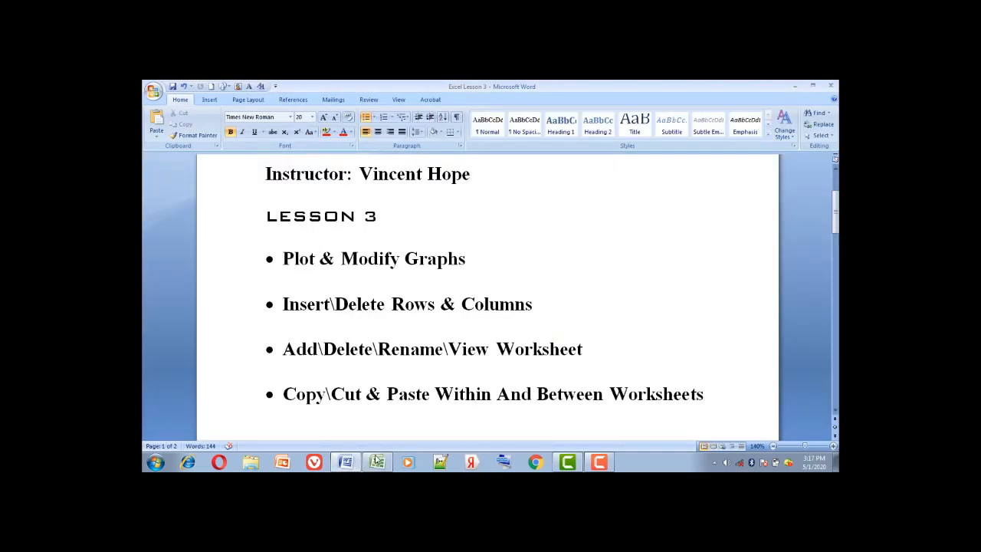
{"action": "left_click", "coordinate": [377, 461]}
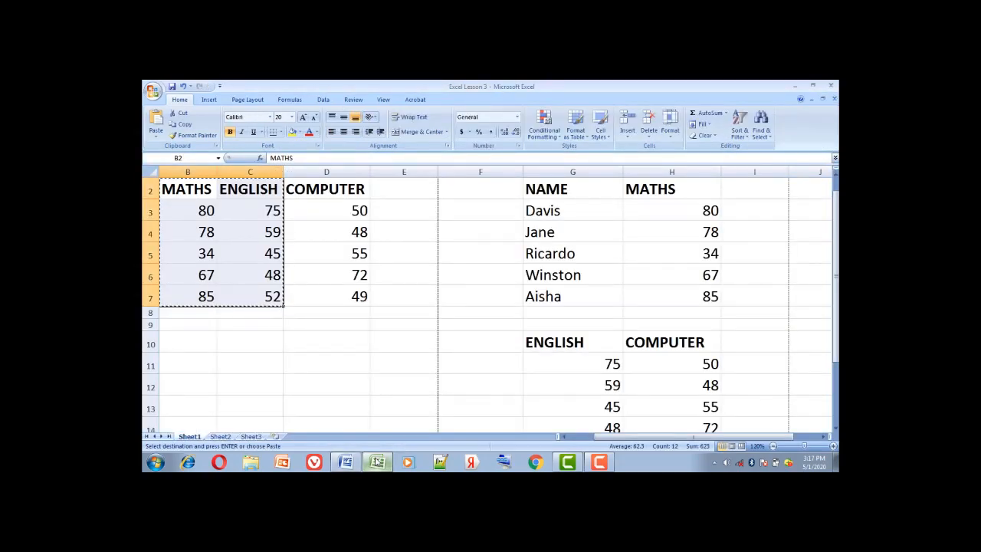